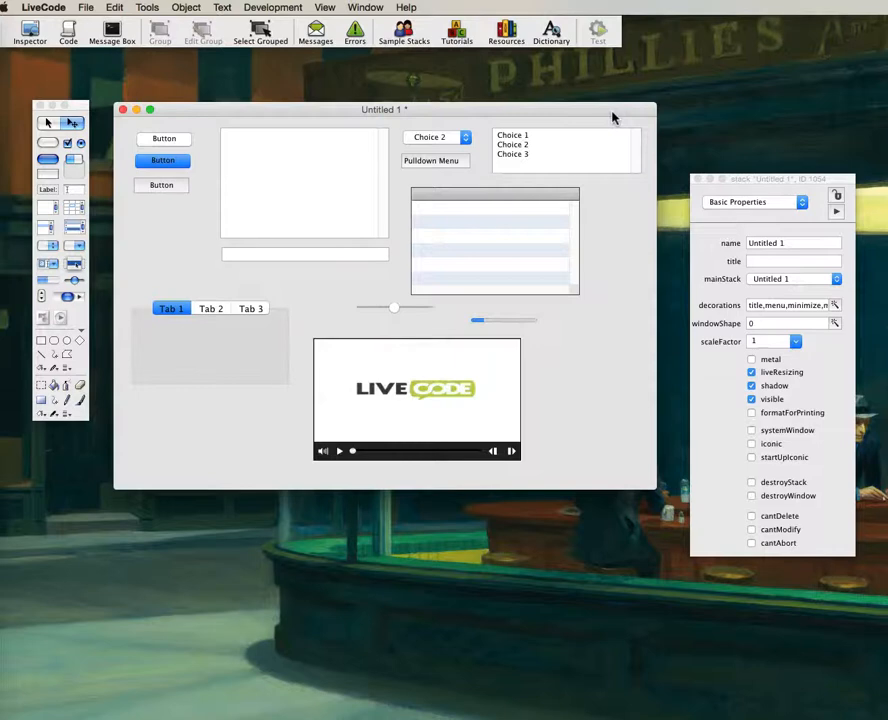
# Nudge the Untitled 1 window a few pixels up and left by its title bar.
pyautogui.moveTo(253, 110); pyautogui.dragTo(247, 105)
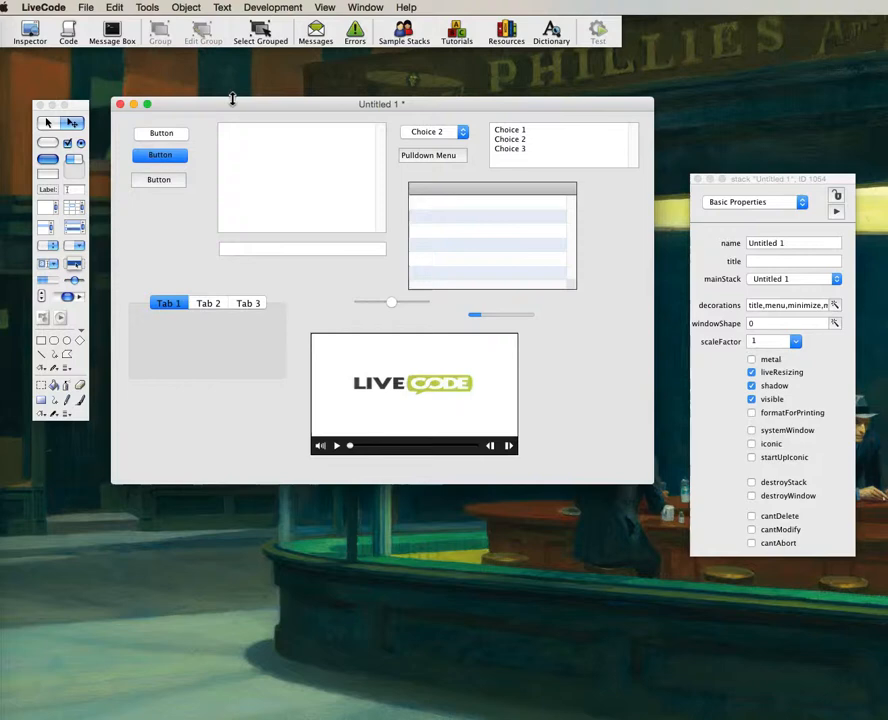
# Nudge the window left, test live resizing, switch to the Browse tool, and widen the window to full width.
pyautogui.moveTo(232, 99)
pyautogui.mouseDown()
pyautogui.moveTo(258, 105)
pyautogui.moveTo(230, 113)
pyautogui.moveTo(226, 98)
pyautogui.mouseUp()
pyautogui.moveTo(640, 478); pyautogui.dragTo(622, 478)
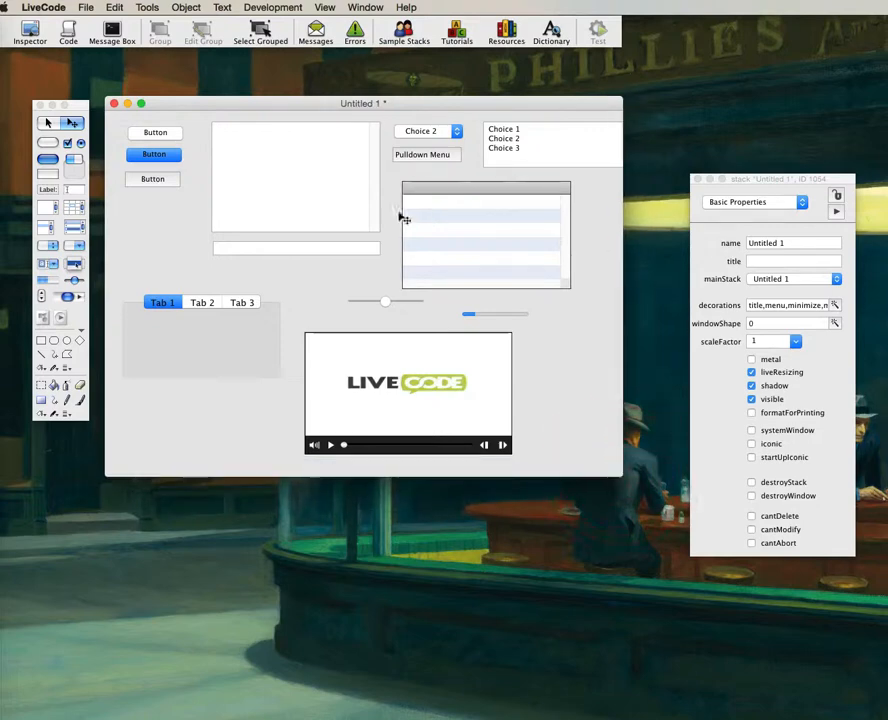
pyautogui.click(47, 123)
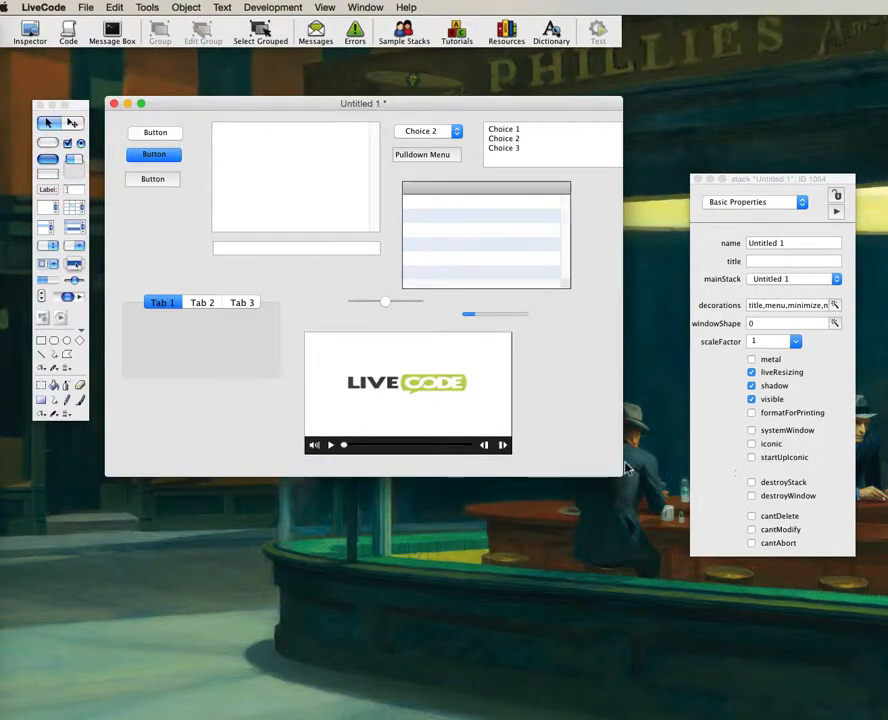
pyautogui.moveTo(617, 472); pyautogui.dragTo(647, 483)
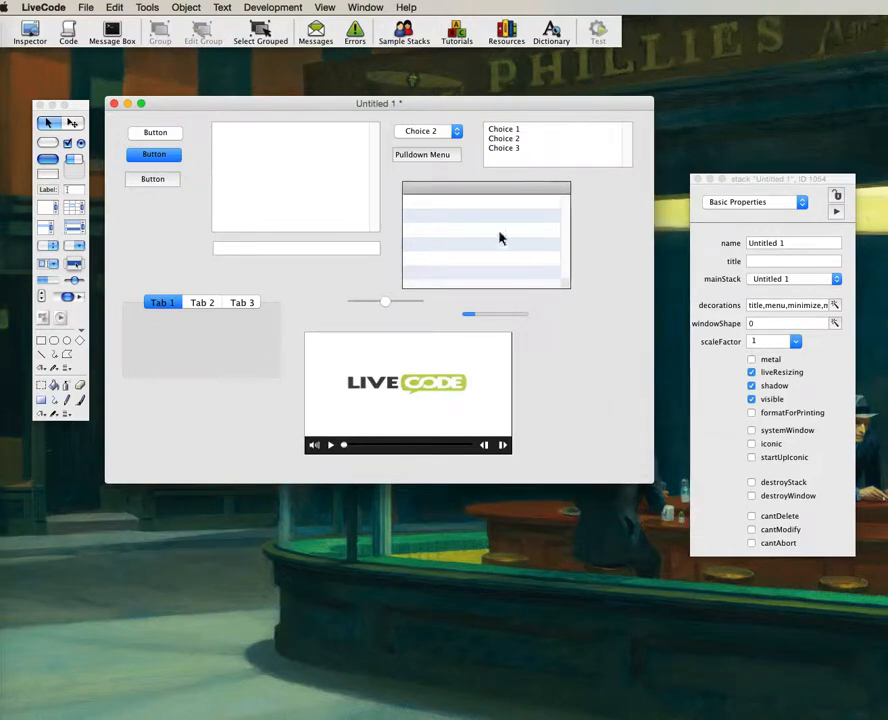
# Press the three push buttons and set both the popup and pulldown menus to Choice 1.
pyautogui.click(148, 141)
pyautogui.click(146, 152)
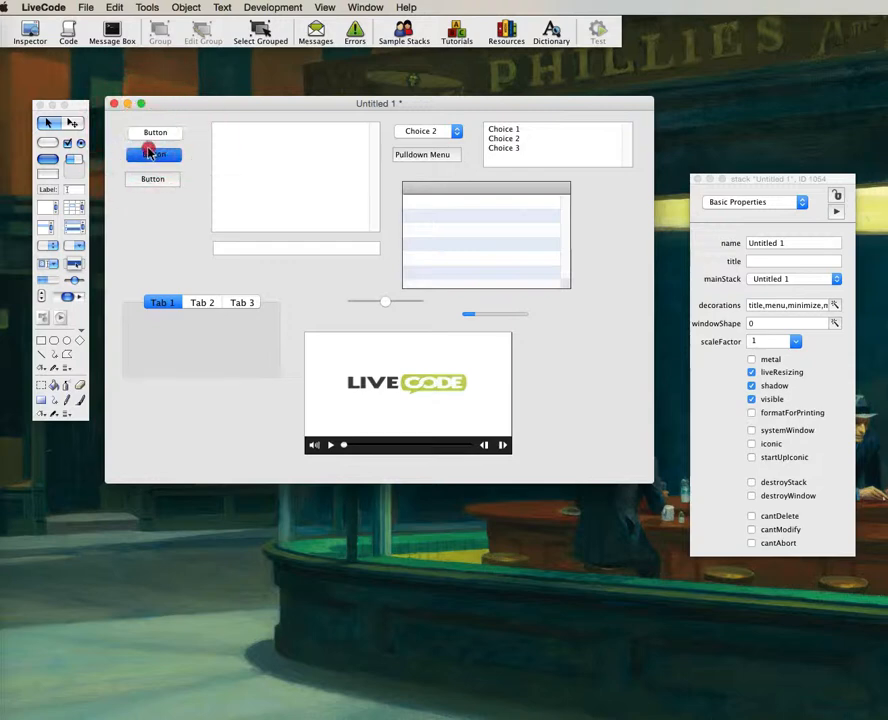
pyautogui.click(154, 179)
pyautogui.click(450, 131)
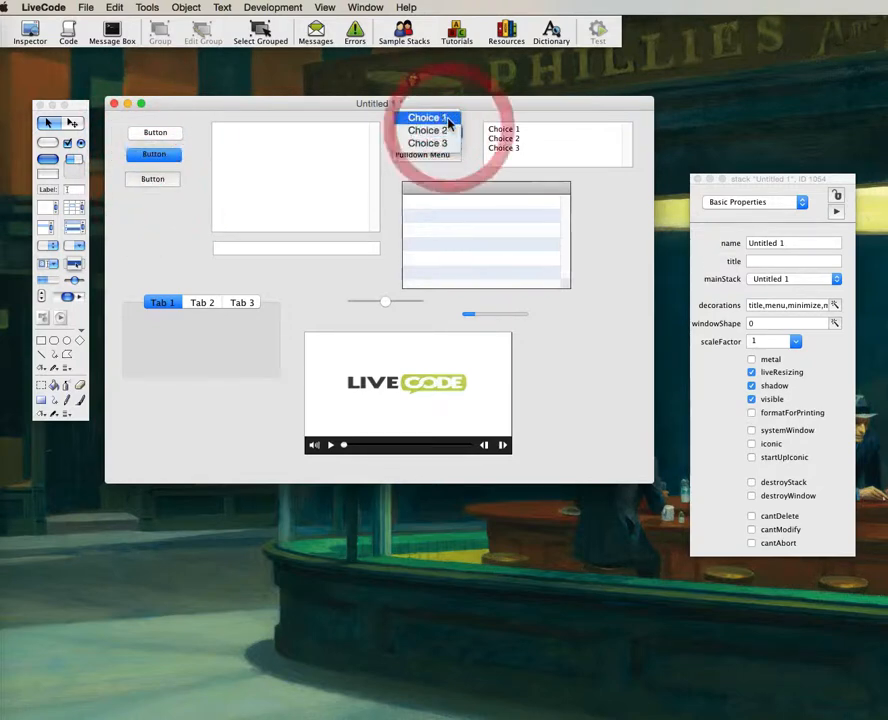
pyautogui.click(448, 119)
pyautogui.click(432, 155)
pyautogui.click(432, 172)
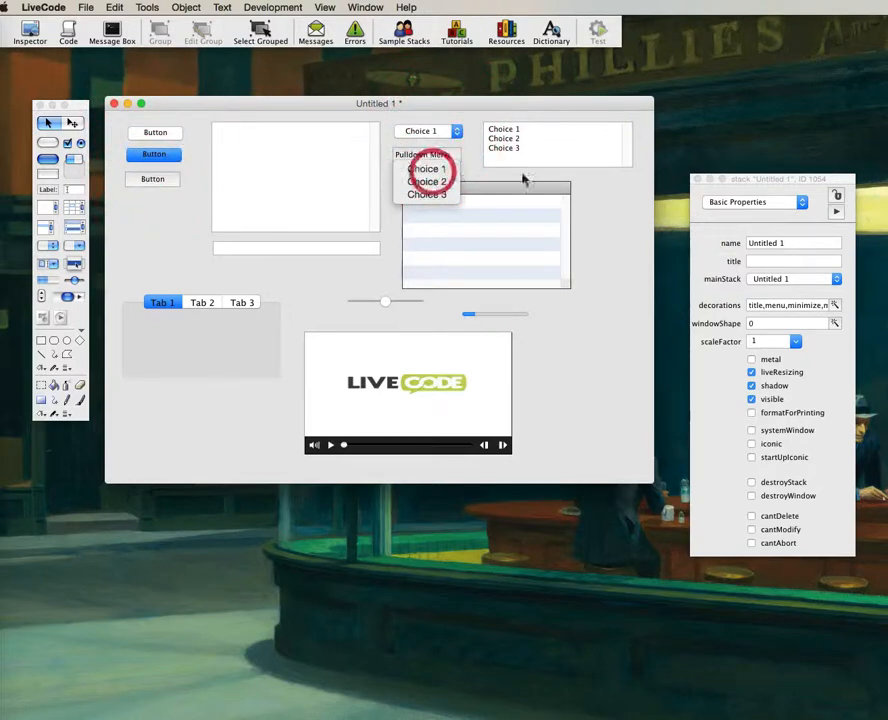
# Highlight list rows ending on Choice 3, try the empty table, nudge the slider and play the video.
pyautogui.click(508, 140)
pyautogui.click(510, 148)
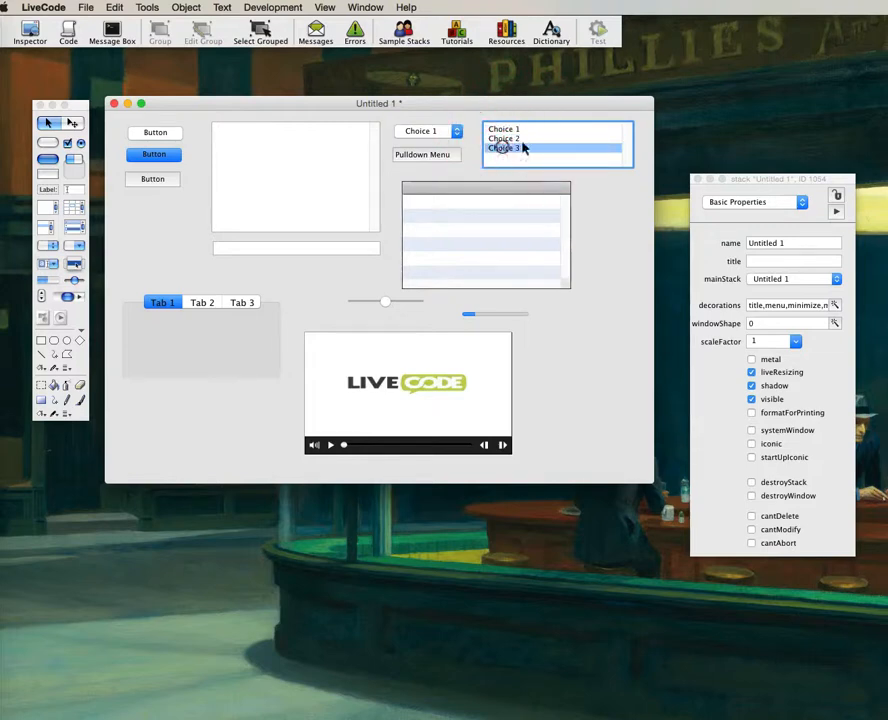
pyautogui.click(522, 130)
pyautogui.click(526, 139)
pyautogui.click(520, 149)
pyautogui.click(488, 242)
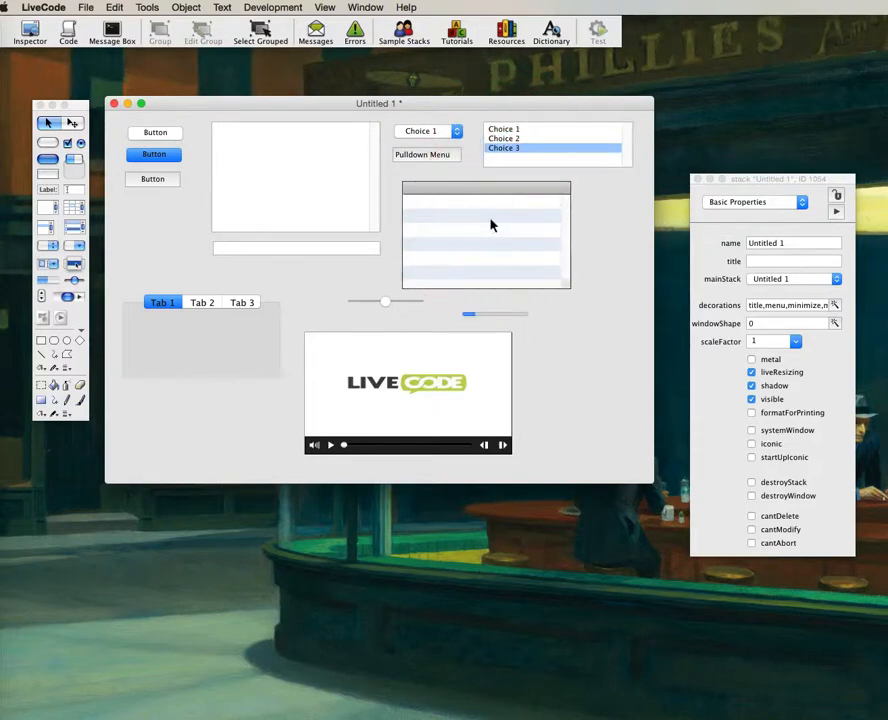
pyautogui.click(436, 189)
pyautogui.moveTo(384, 301); pyautogui.dragTo(403, 301)
pyautogui.click(331, 445)
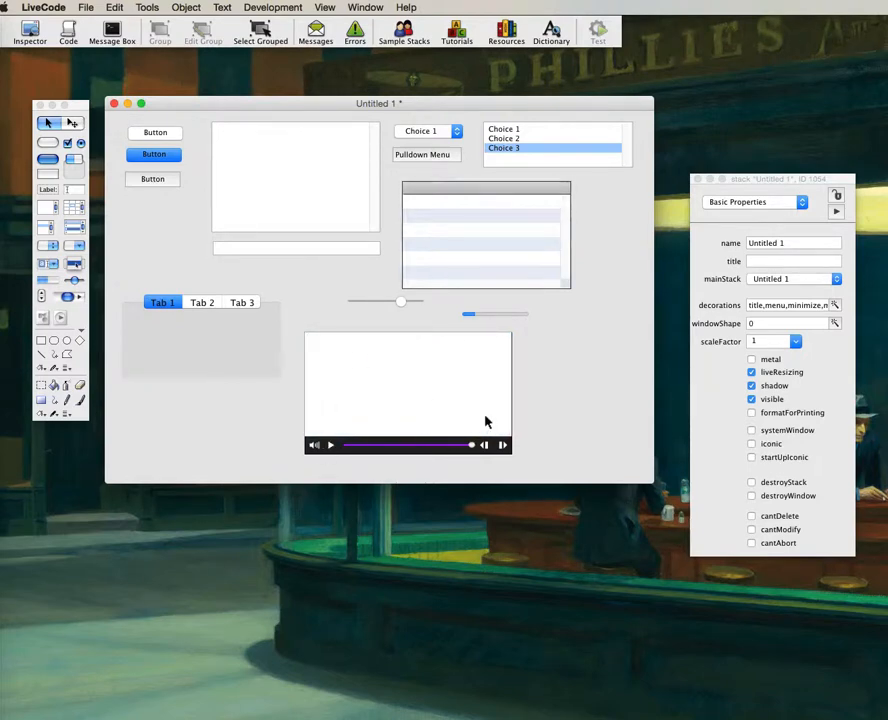
# Click through Tab 3, Tab 1, Tab 2 and Tab 3, ending back on Tab 1.
pyautogui.click(228, 302)
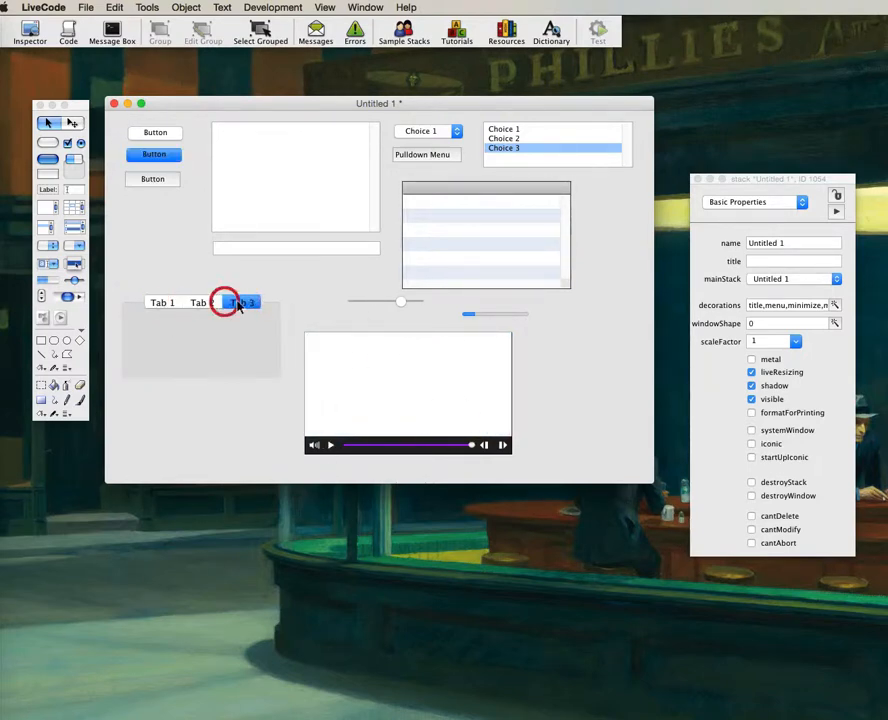
pyautogui.click(167, 303)
pyautogui.click(200, 302)
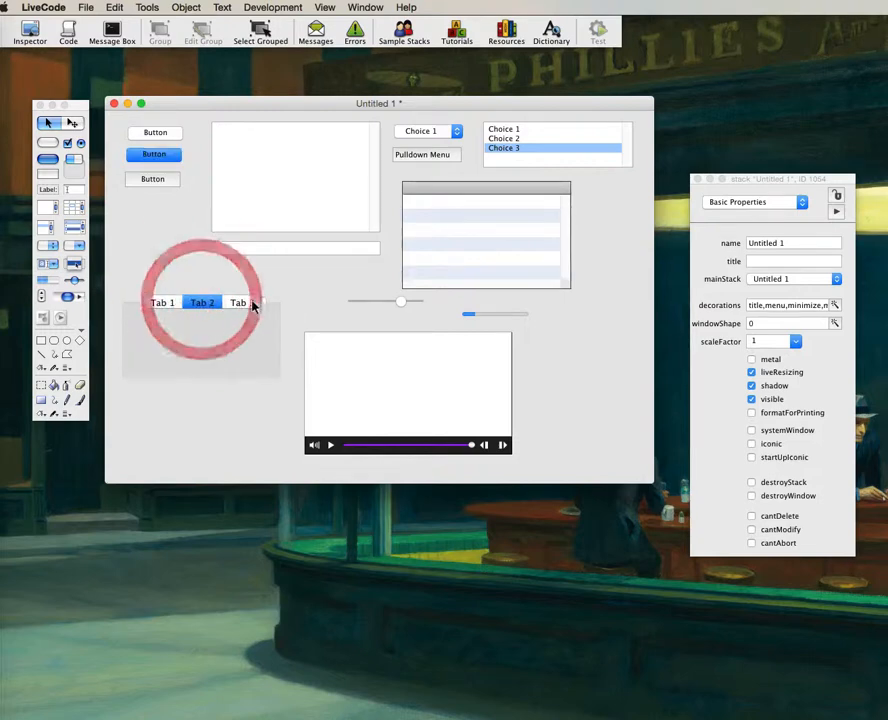
pyautogui.click(248, 302)
pyautogui.click(162, 303)
# In edit mode, delete the blue default button from the card.
pyautogui.click(72, 122)
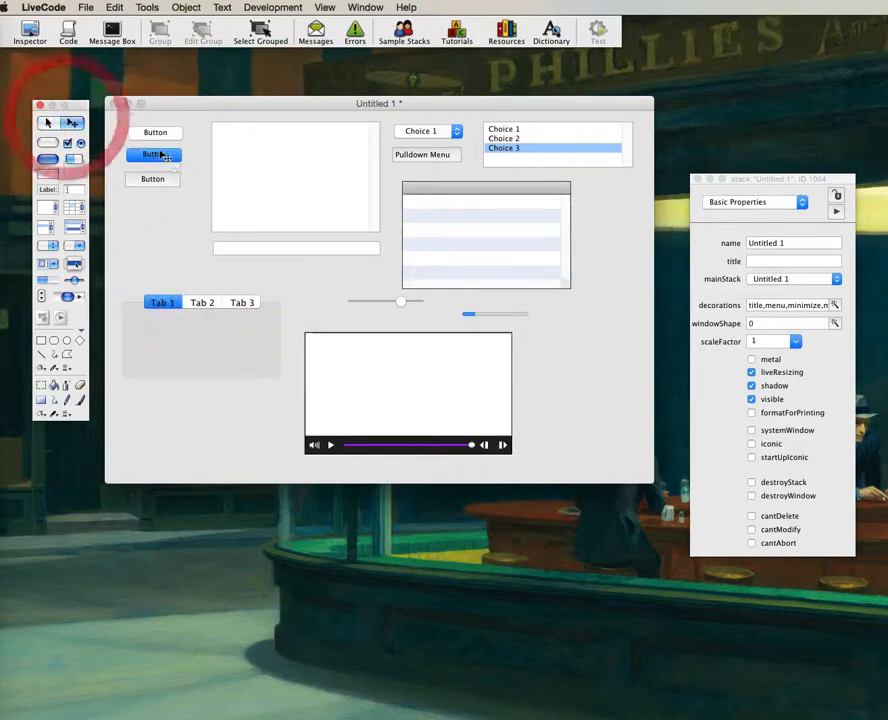
pyautogui.click(156, 154)
pyautogui.press('BackSpace')
pyautogui.click(163, 212)
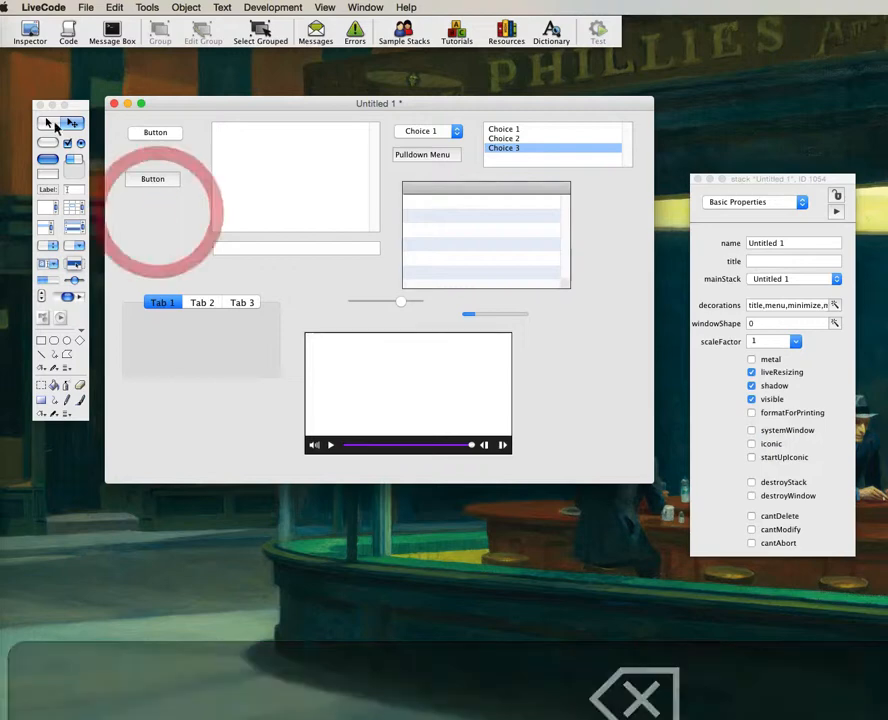
pyautogui.click(47, 122)
# Add a checkbox and radio button below the buttons, then tick Check and select Radio.
pyautogui.moveTo(67, 143); pyautogui.dragTo(158, 214)
pyautogui.moveTo(81, 143); pyautogui.dragTo(160, 256)
pyautogui.click(172, 250)
pyautogui.click(47, 122)
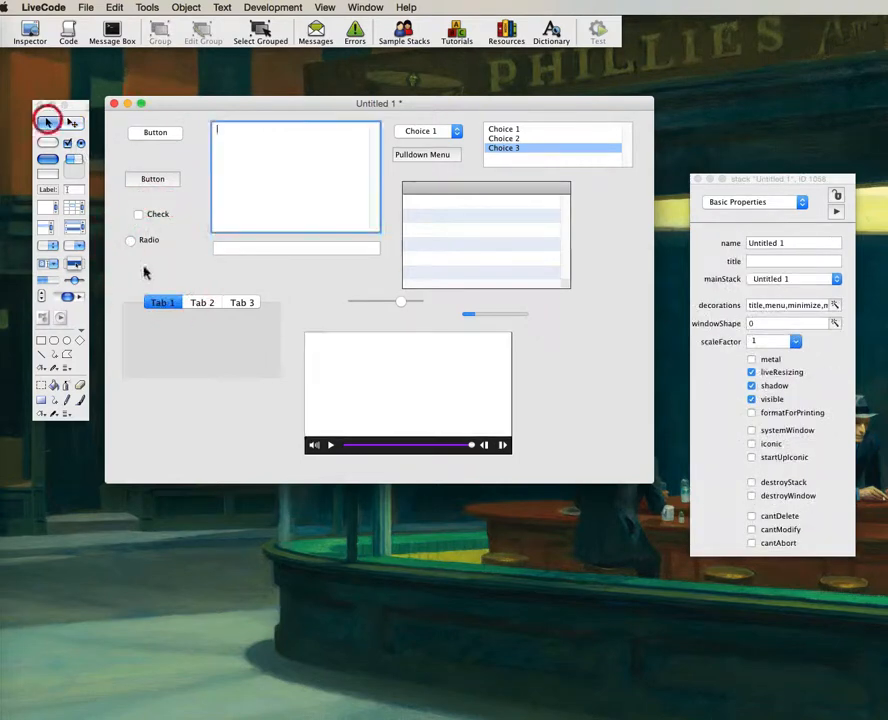
pyautogui.click(139, 215)
pyautogui.click(129, 240)
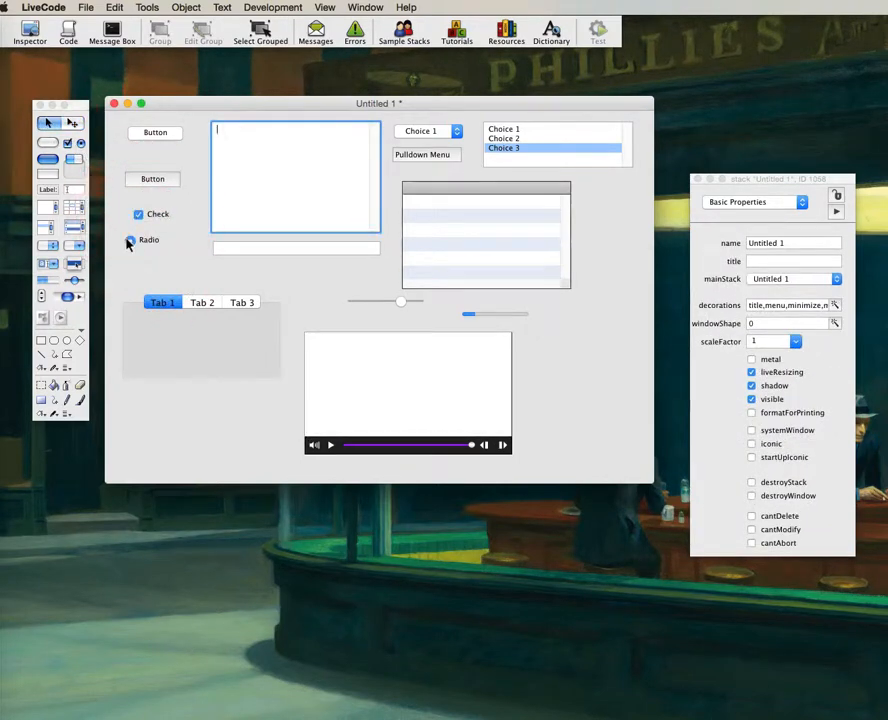
# Click back and forth between the single-line field and the large scrolling field to test focus.
pyautogui.click(241, 250)
pyautogui.click(327, 177)
pyautogui.click(299, 250)
pyautogui.click(299, 165)
pyautogui.click(322, 150)
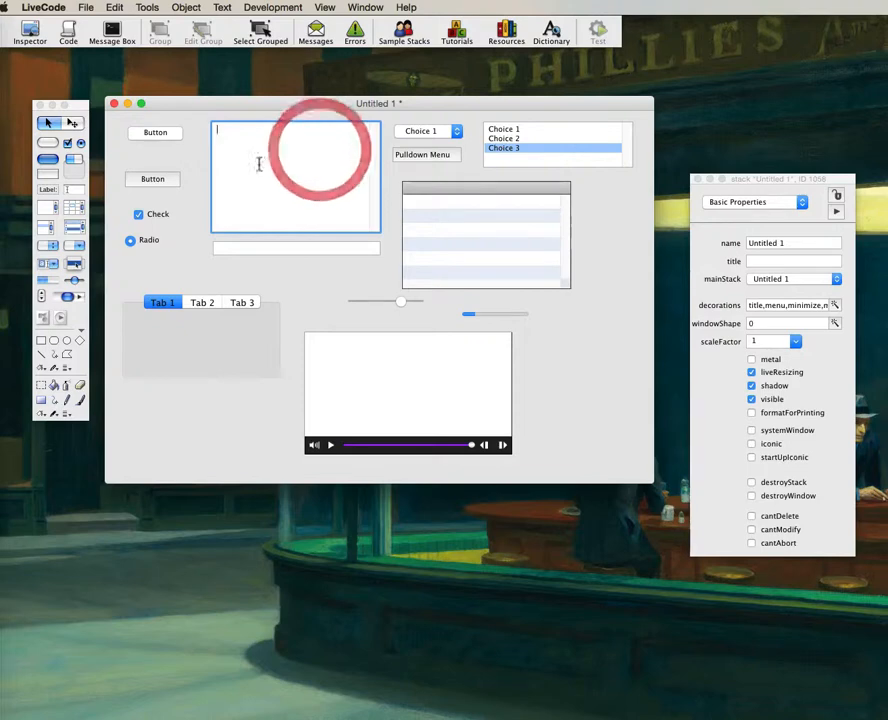
pyautogui.click(243, 133)
pyautogui.click(243, 133)
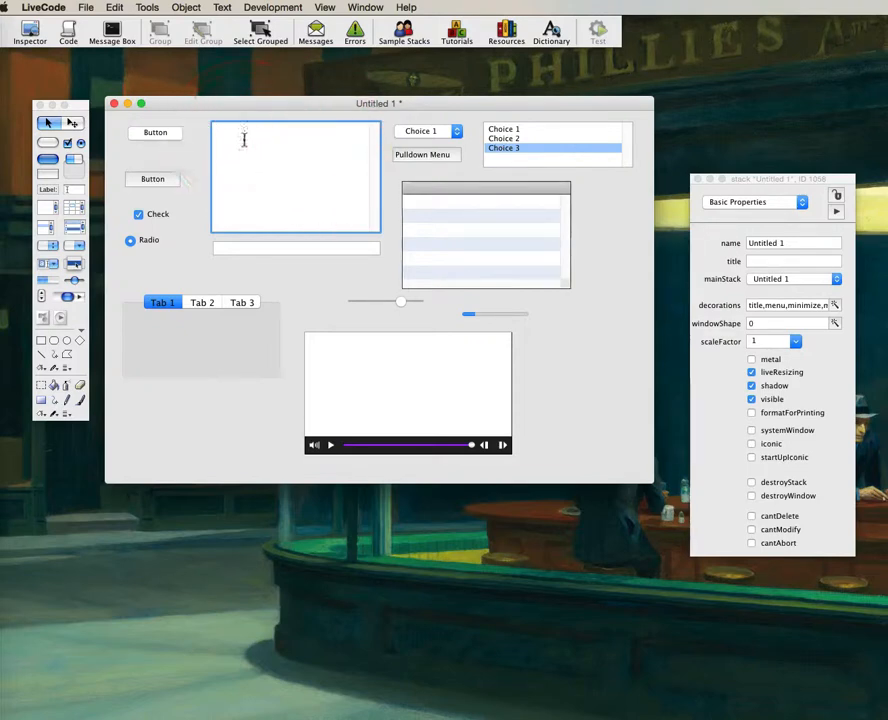
pyautogui.click(261, 173)
pyautogui.click(258, 158)
pyautogui.click(274, 131)
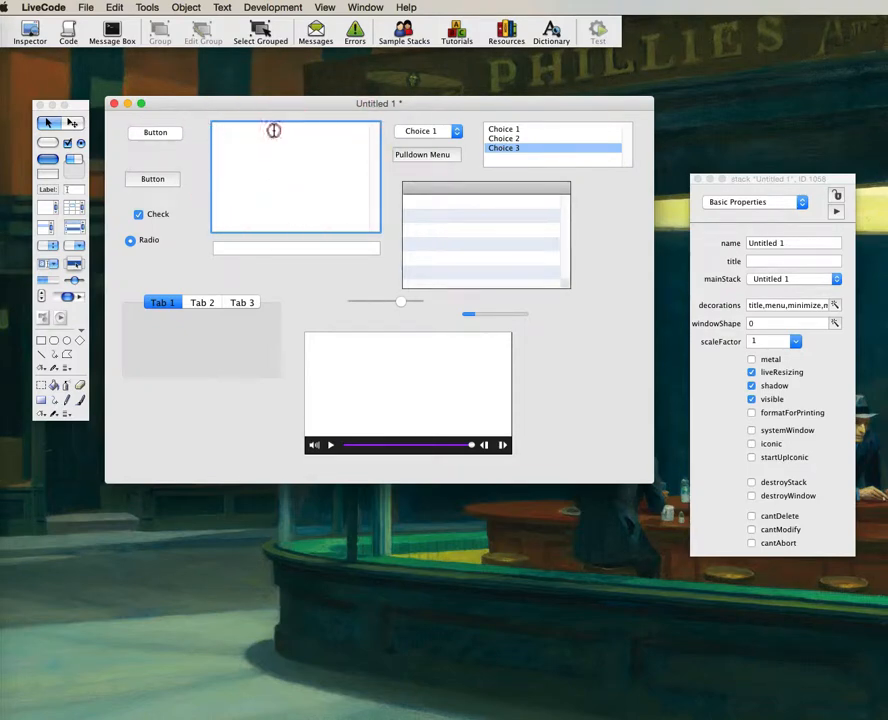
pyautogui.click(268, 142)
pyautogui.click(268, 142)
# Type 'ssshsjdsjfjdfjdfhdj' into the scrolling field, then select and deselect parts of it.
pyautogui.write('ssshsjdsjfjdfjdfhdj')
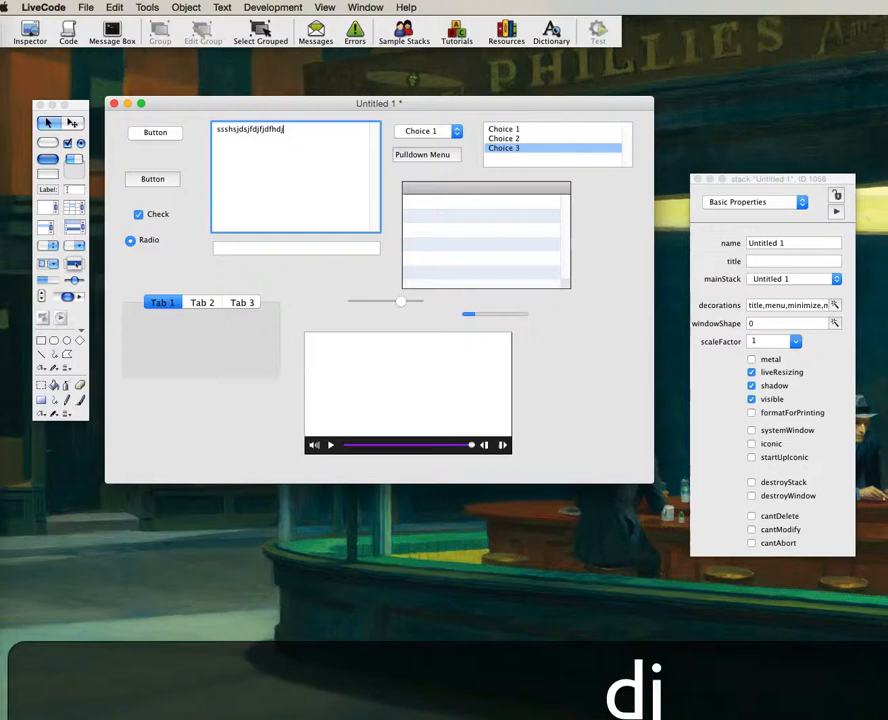
pyautogui.click(262, 153)
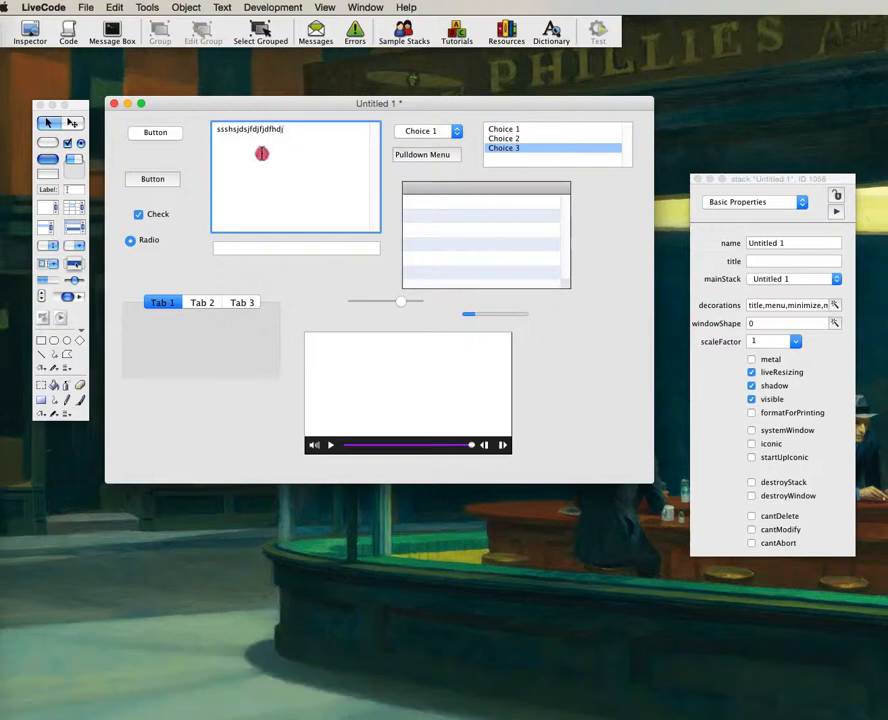
pyautogui.moveTo(288, 125); pyautogui.dragTo(221, 132)
pyautogui.click(242, 152)
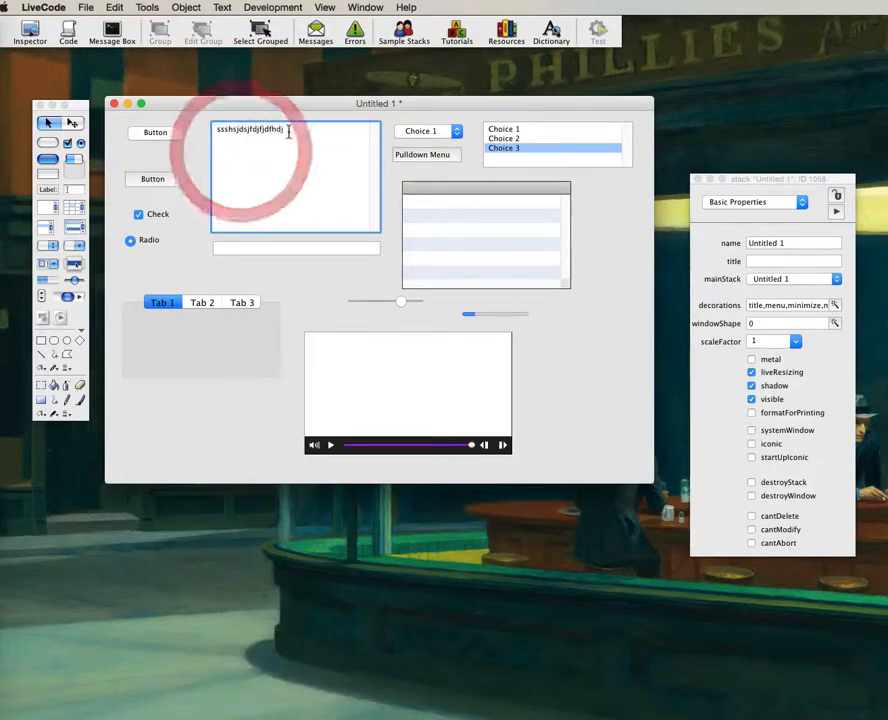
pyautogui.moveTo(286, 131); pyautogui.dragTo(179, 134)
pyautogui.click(222, 133)
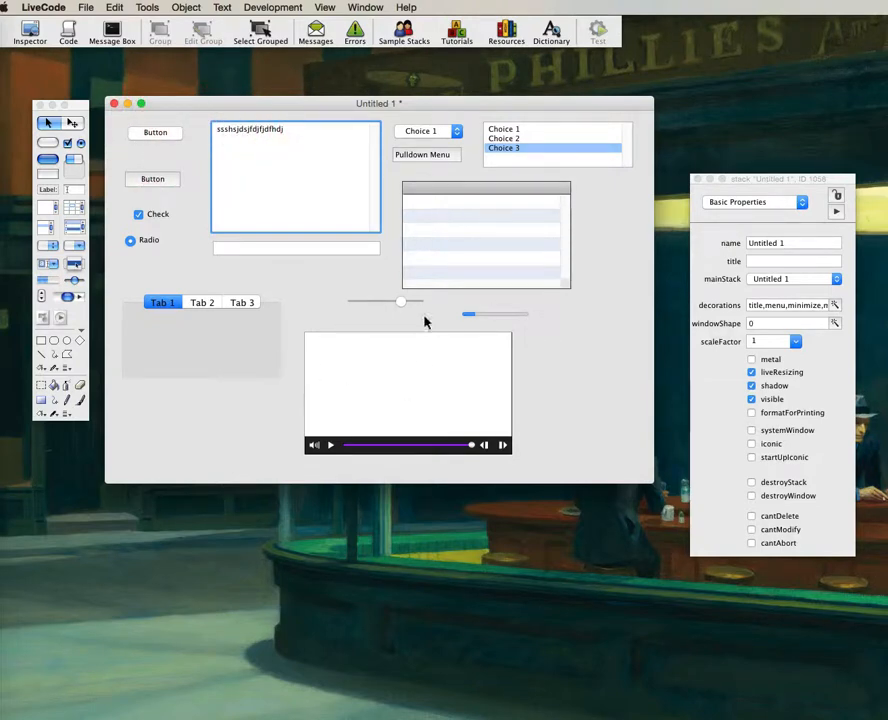
# Reposition the stack inspector clear of the stack and try scale factors 1.25 and 1.5.
pyautogui.click(597, 319)
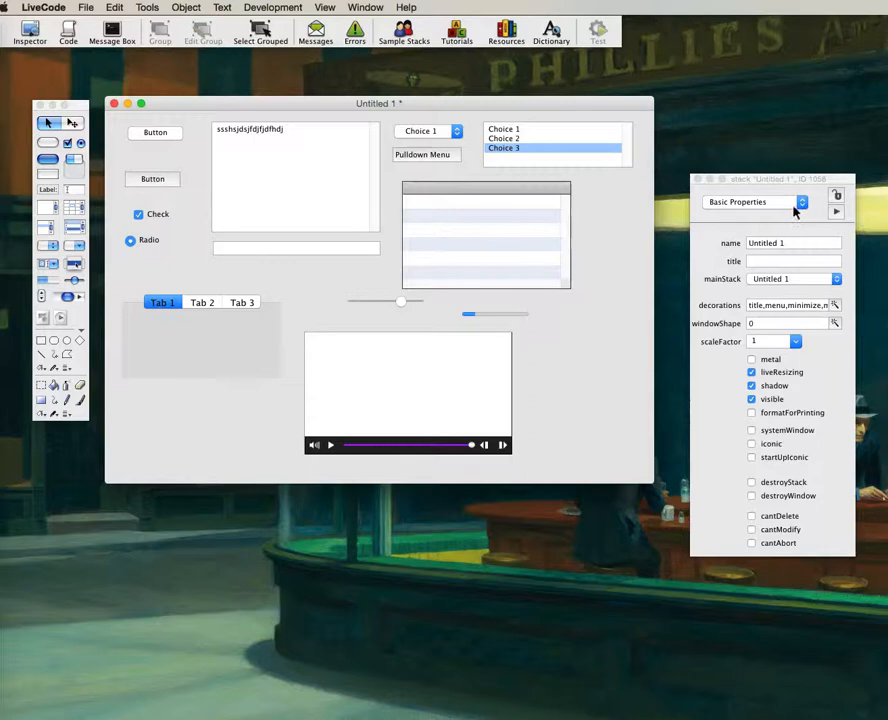
pyautogui.moveTo(783, 181); pyautogui.dragTo(724, 151)
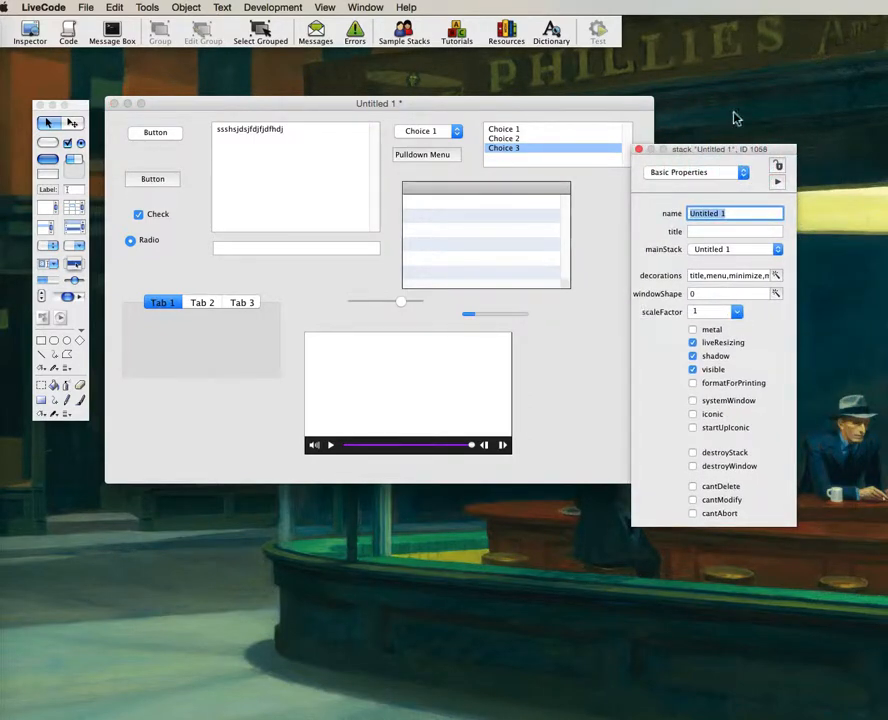
pyautogui.moveTo(708, 151); pyautogui.dragTo(775, 146)
pyautogui.click(841, 307)
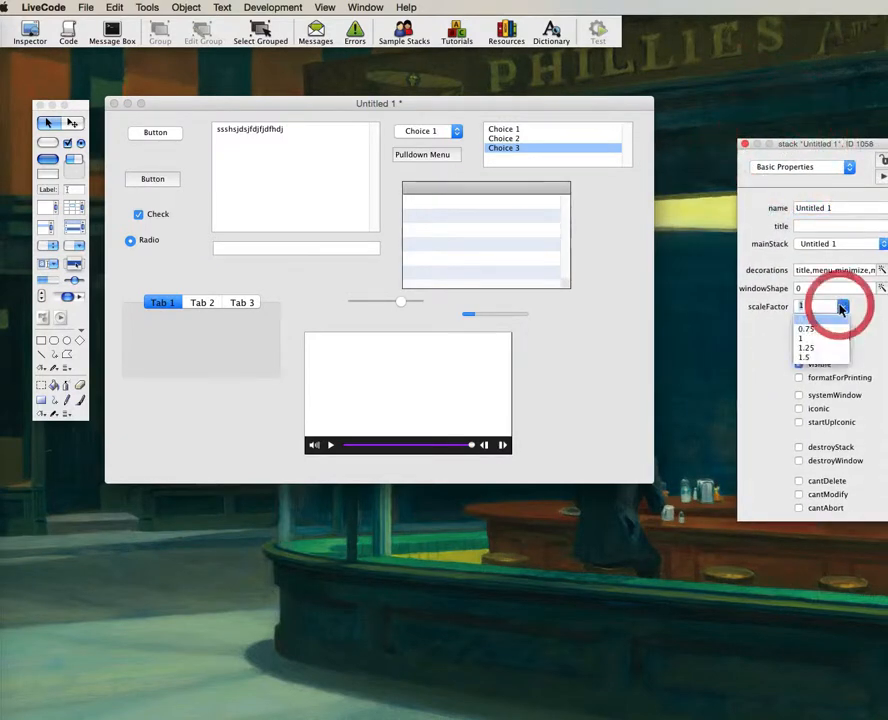
pyautogui.click(834, 348)
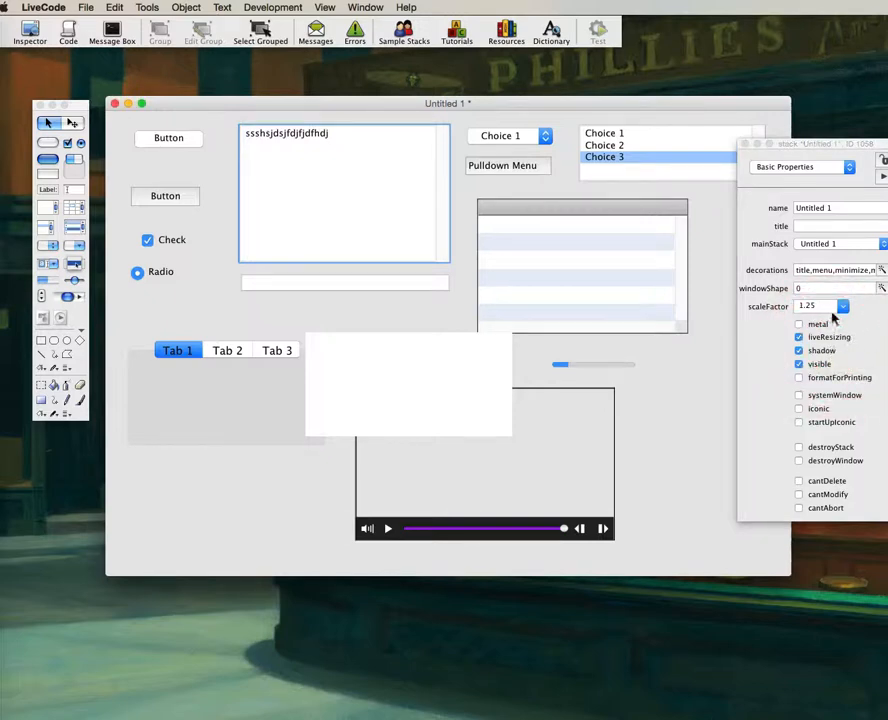
pyautogui.click(842, 307)
pyautogui.click(828, 357)
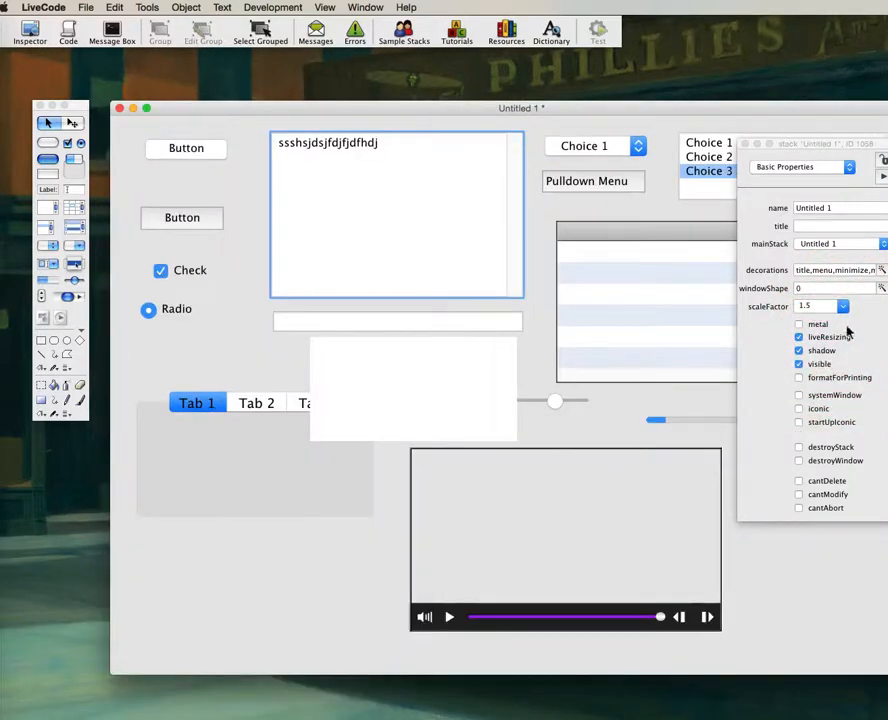
pyautogui.click(842, 307)
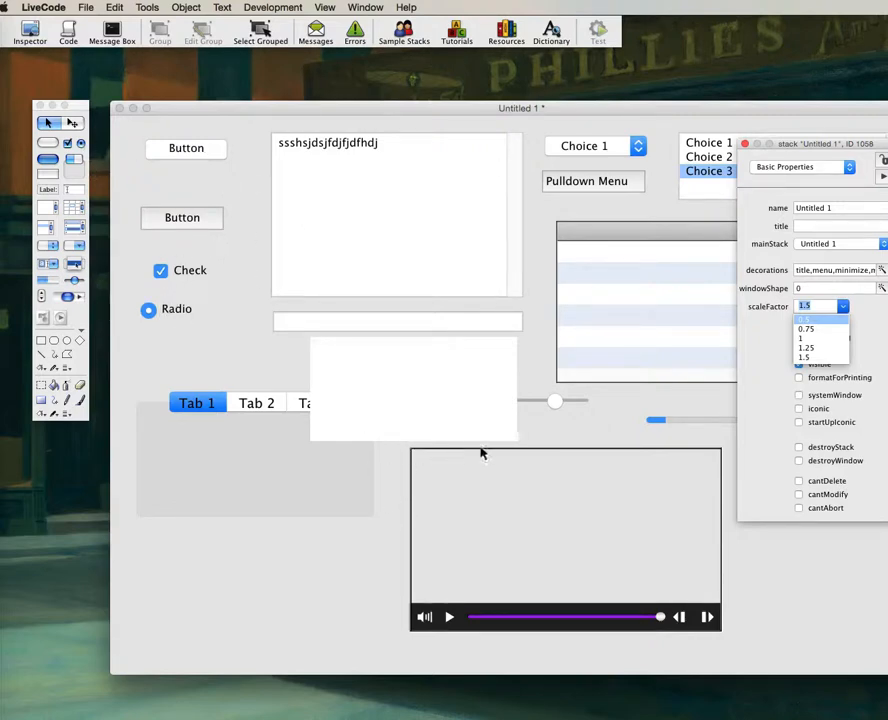
pyautogui.click(412, 453)
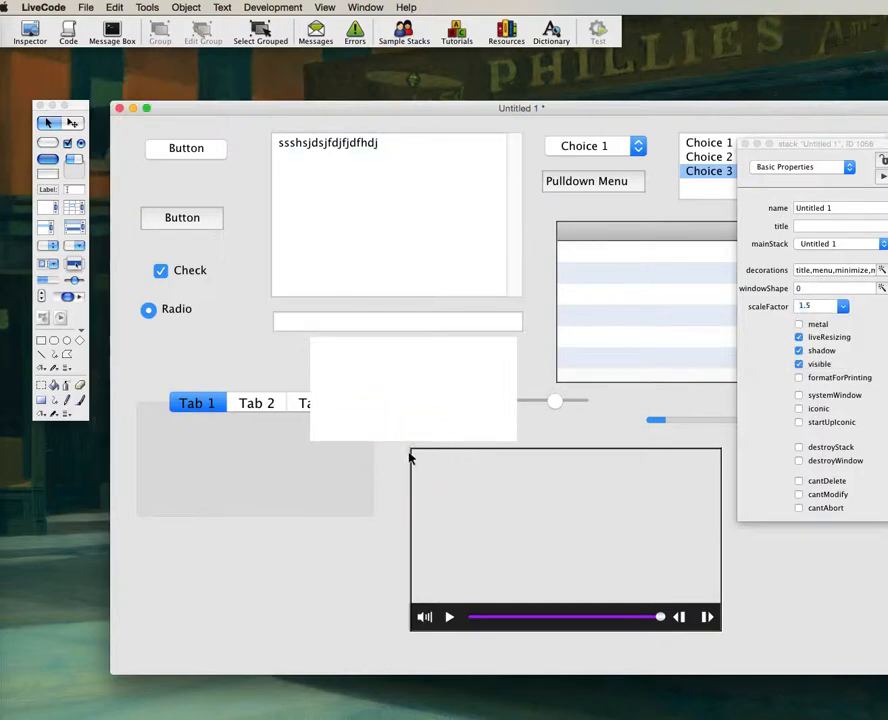
# Choose scaleFactor 1 from the inspector's Basic Properties dropdown.
pyautogui.click(418, 450)
pyautogui.click(675, 120)
pyautogui.click(845, 310)
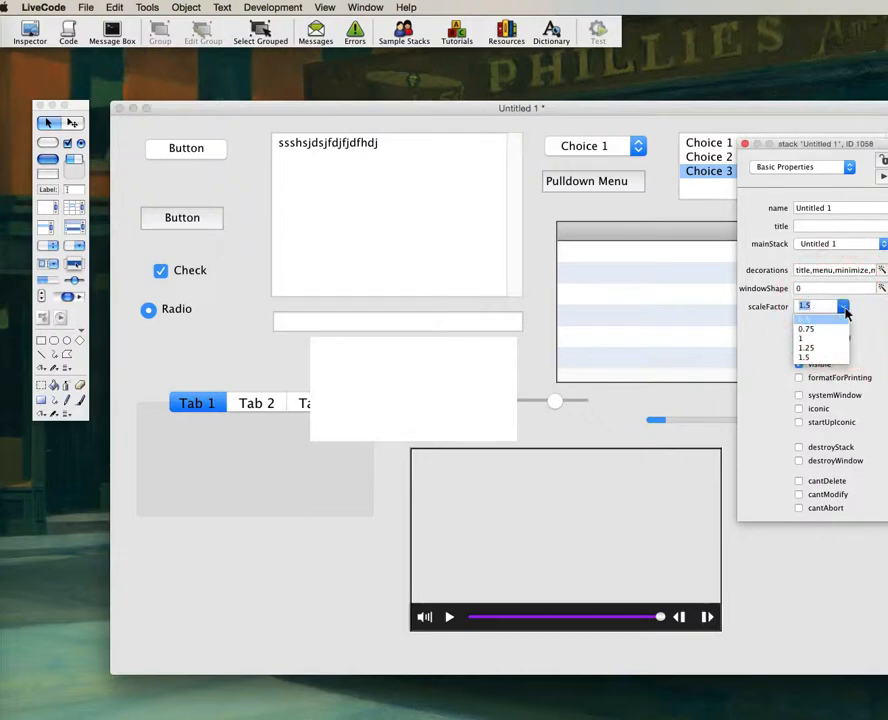
pyautogui.click(815, 338)
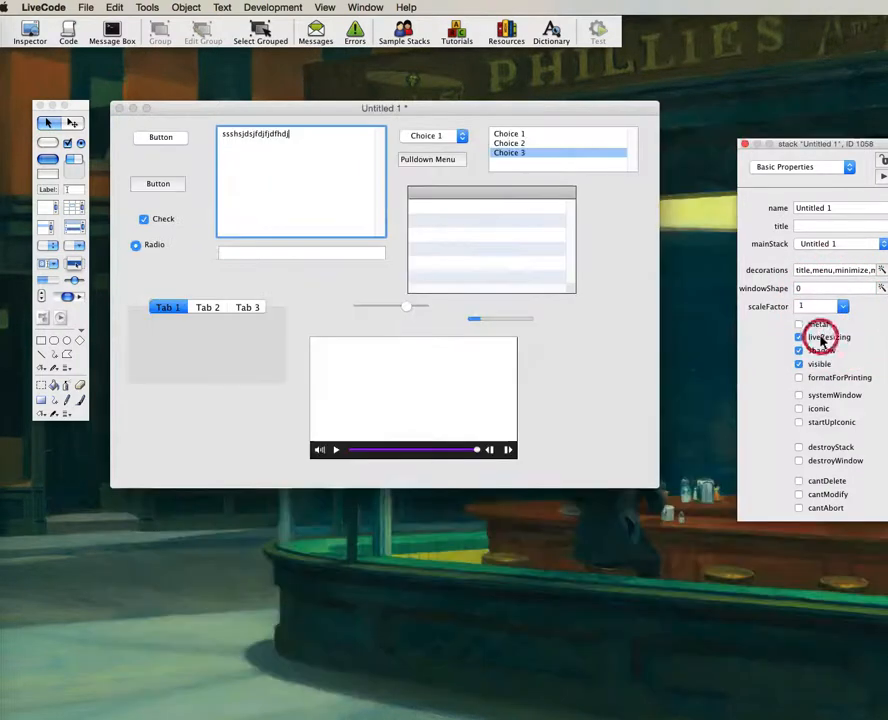
pyautogui.click(561, 393)
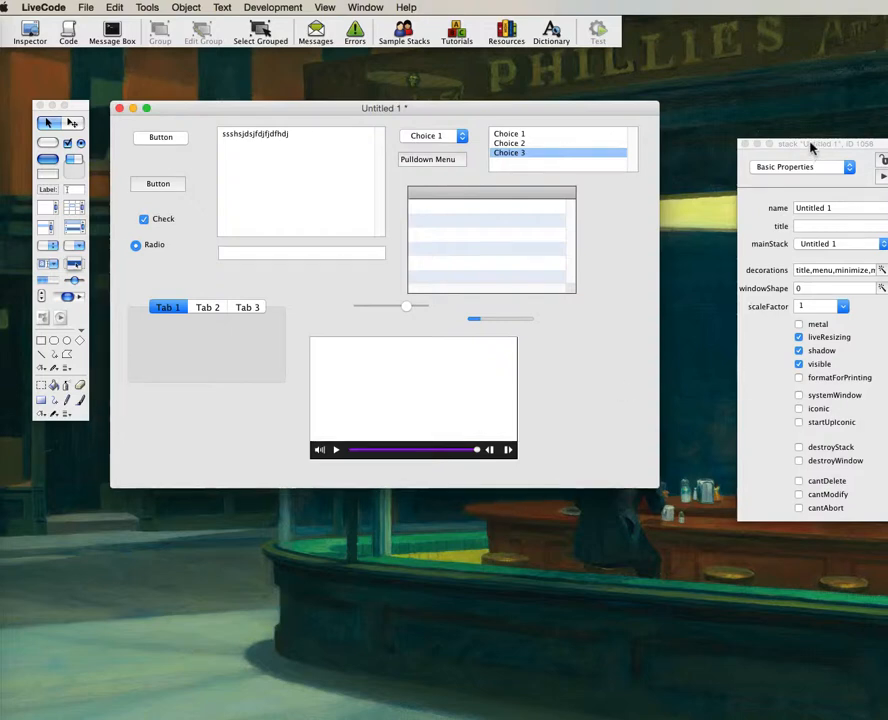
# Move the inspector and browse its Stack Files, External References, Colors & Patterns and Custom Properties sections.
pyautogui.moveTo(837, 144); pyautogui.dragTo(777, 157)
pyautogui.click(741, 181)
pyautogui.click(742, 193)
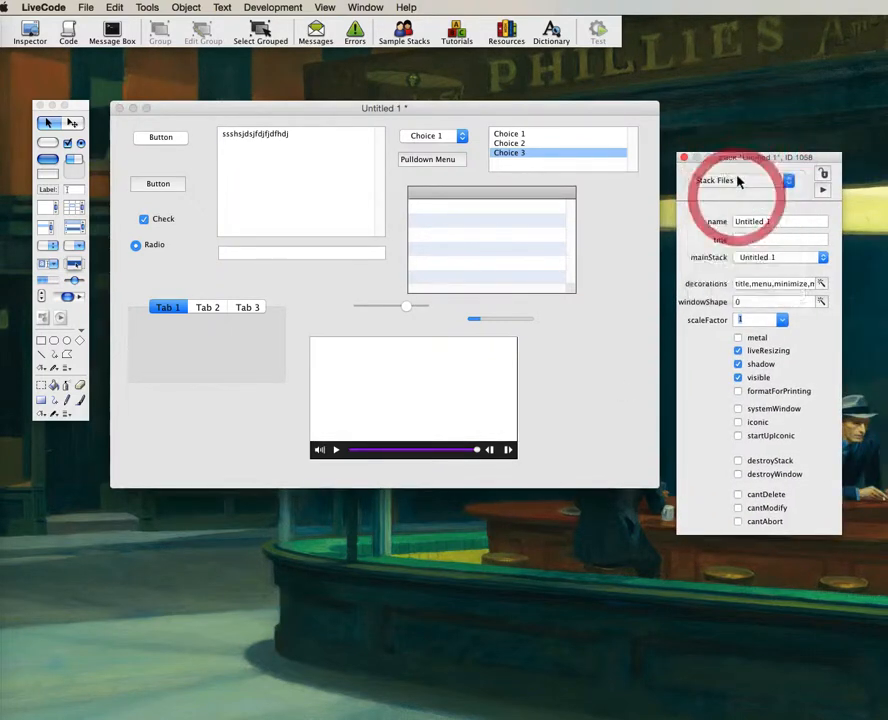
pyautogui.click(744, 184)
pyautogui.click(734, 192)
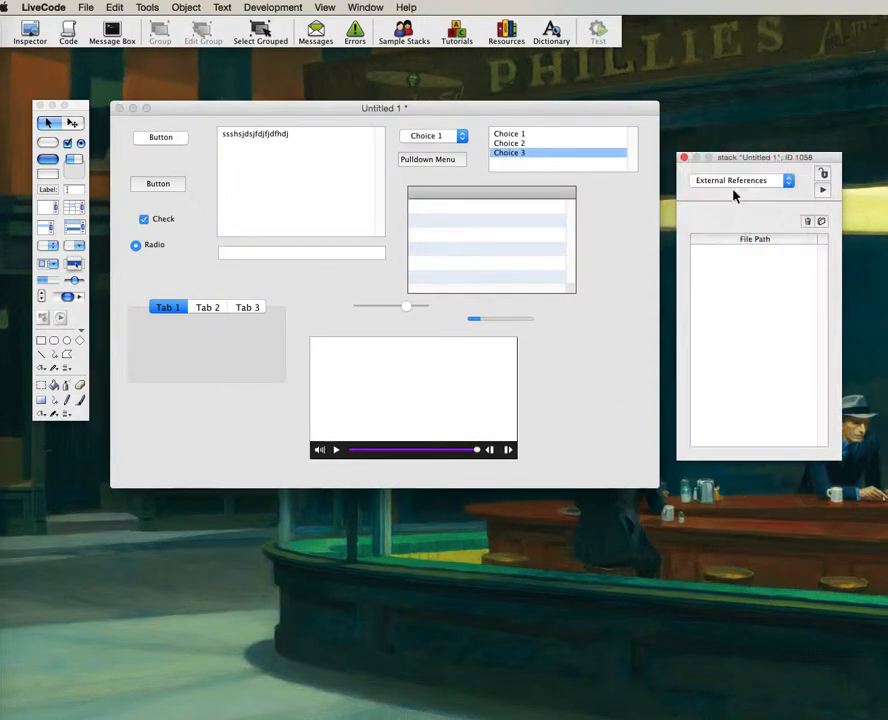
pyautogui.click(738, 183)
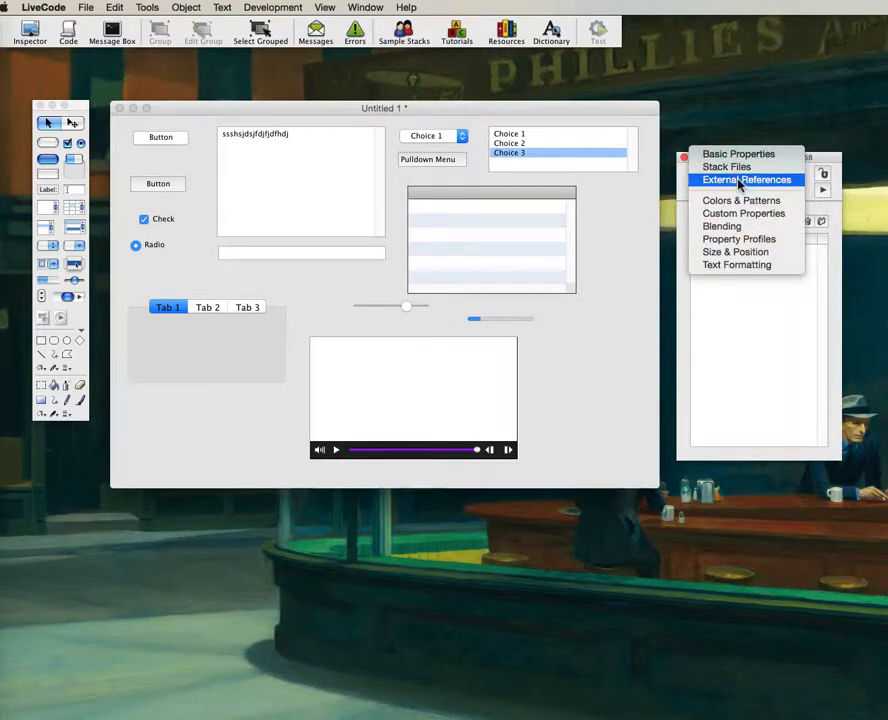
pyautogui.click(740, 204)
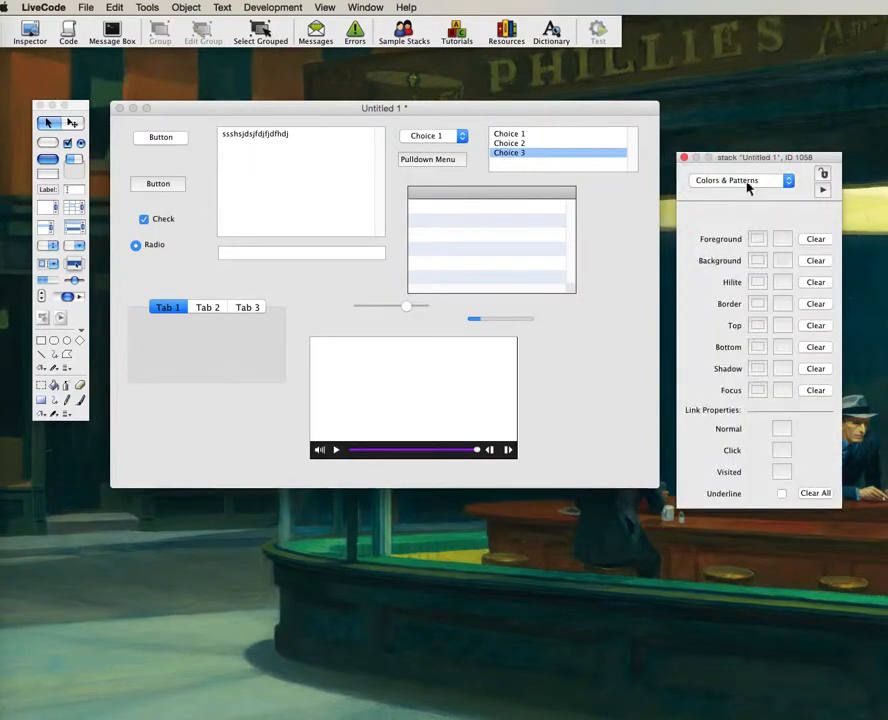
pyautogui.click(748, 186)
pyautogui.click(752, 193)
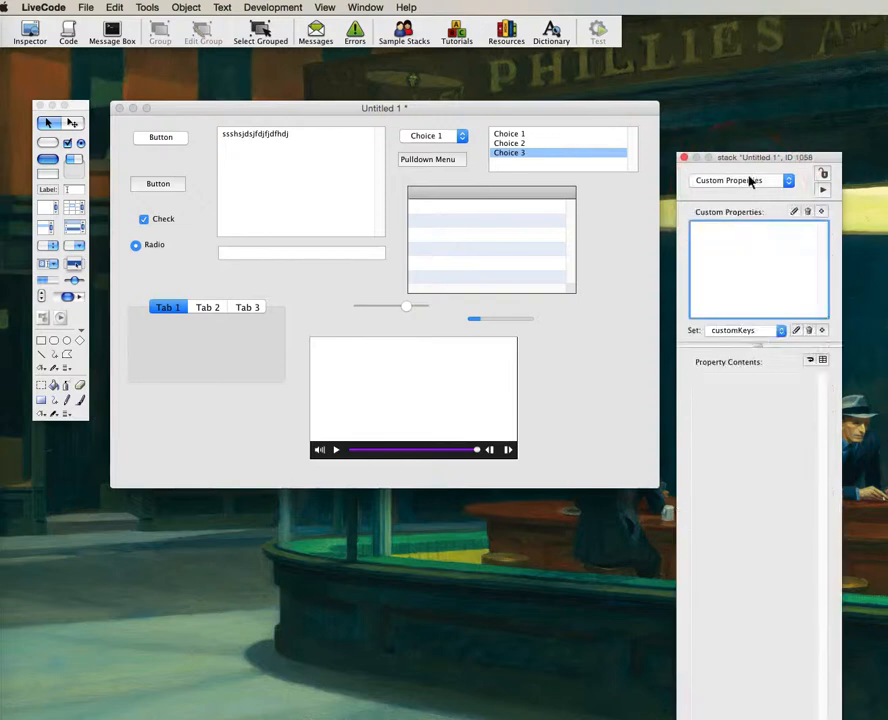
# Return to Colors & Patterns and open the Background colour swatch.
pyautogui.click(755, 180)
pyautogui.click(752, 170)
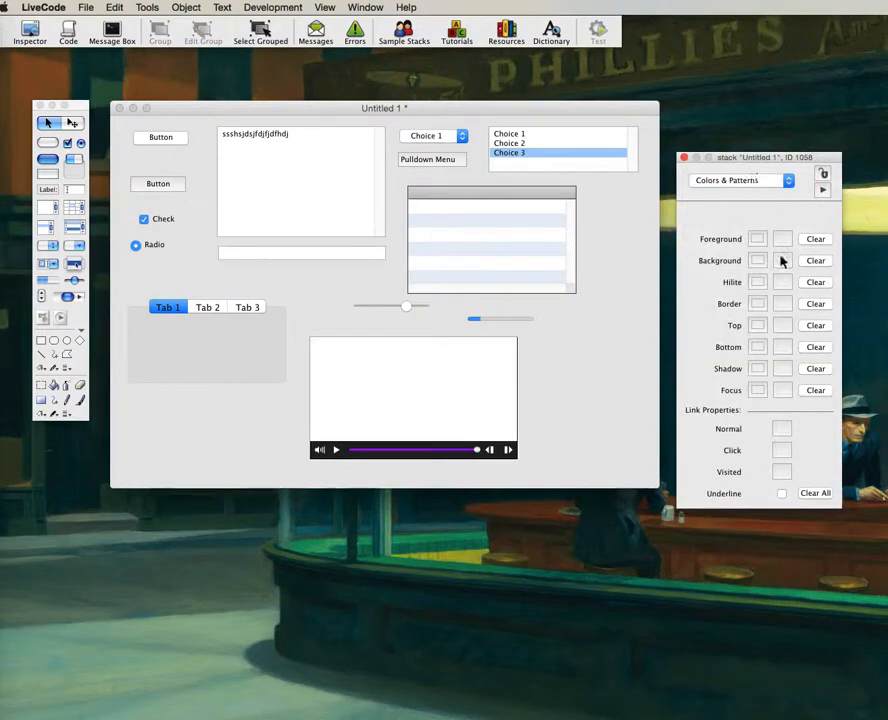
pyautogui.click(784, 261)
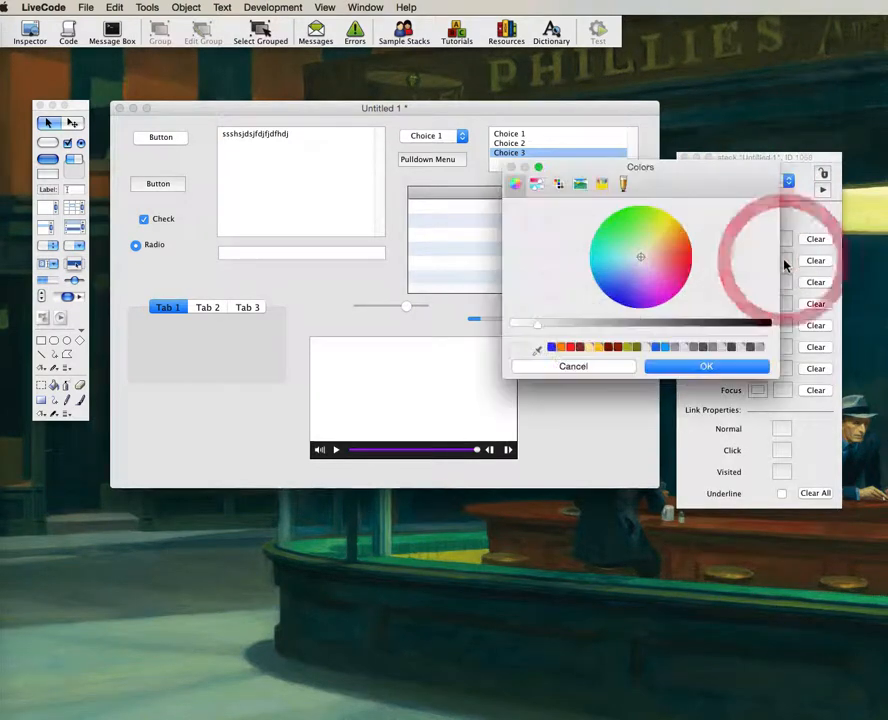
# Eyedrop grey from the stack window and apply it as the stack background.
pyautogui.click(536, 350)
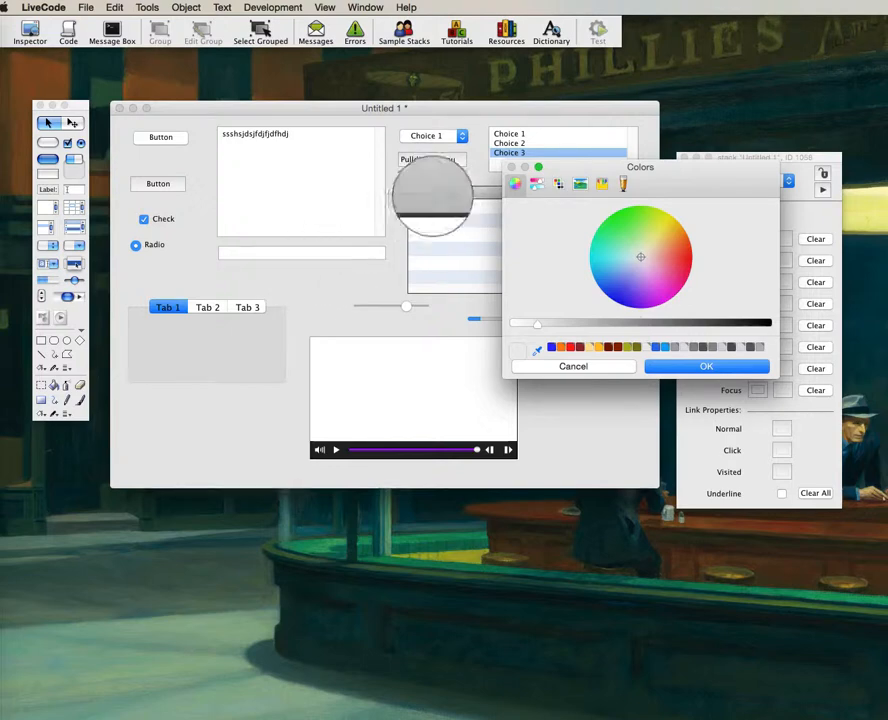
pyautogui.click(436, 196)
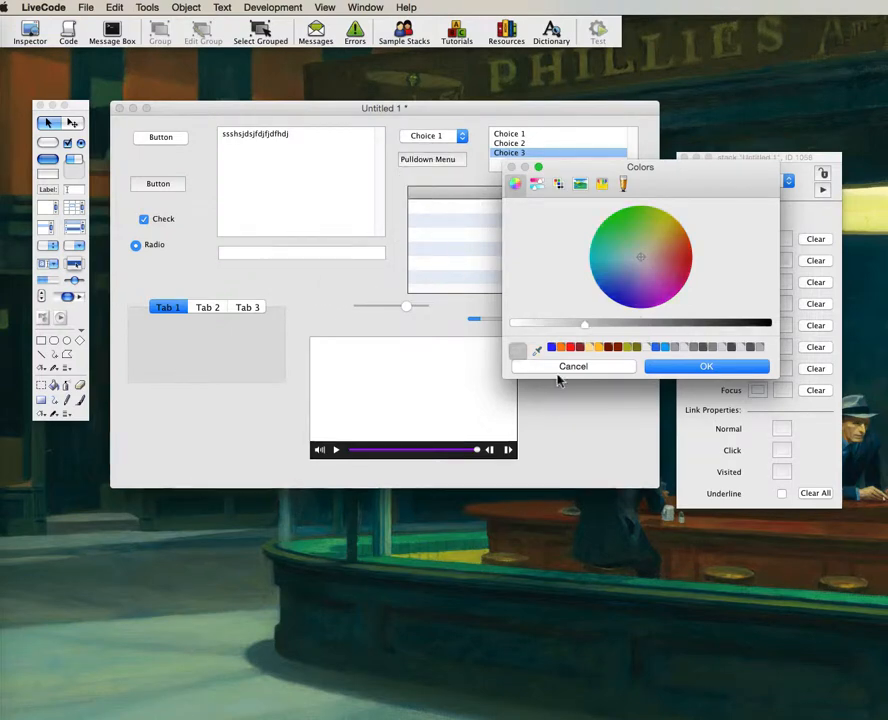
pyautogui.click(743, 367)
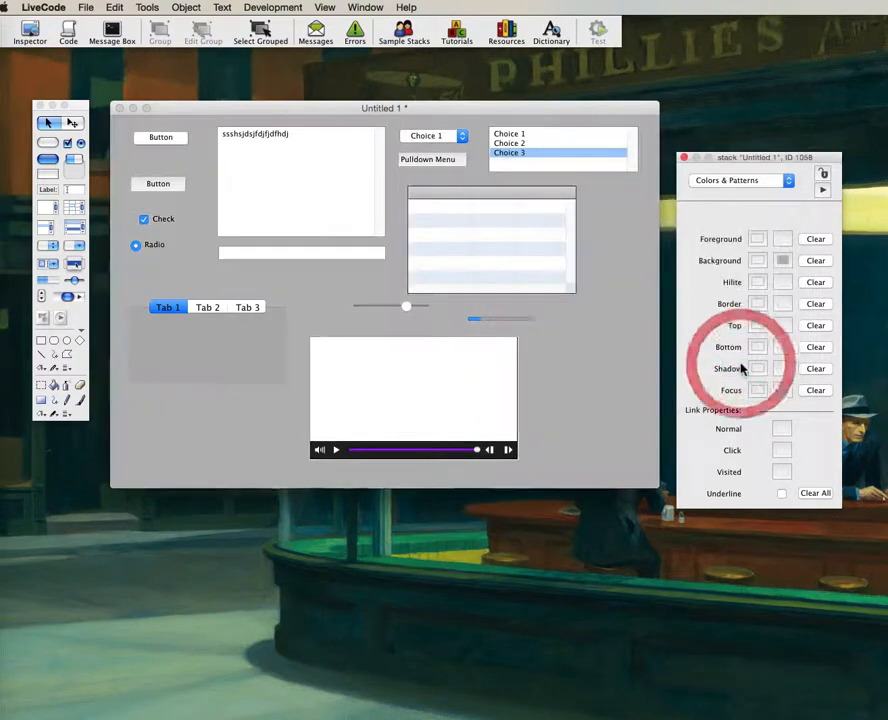
# Reopen the Background swatch, eyedrop a pale colour from the screen and apply it.
pyautogui.click(784, 262)
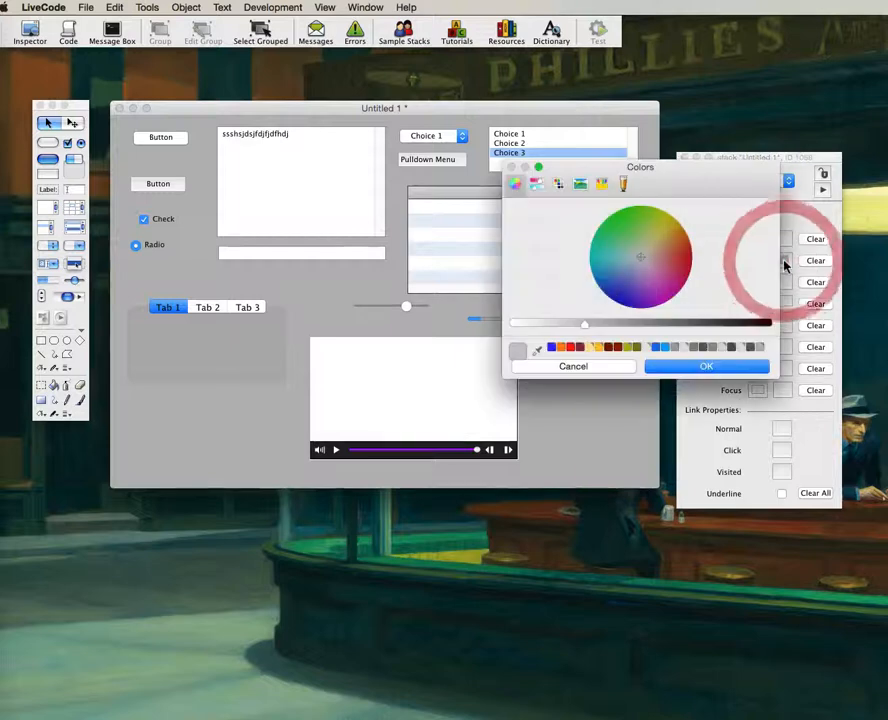
pyautogui.click(538, 352)
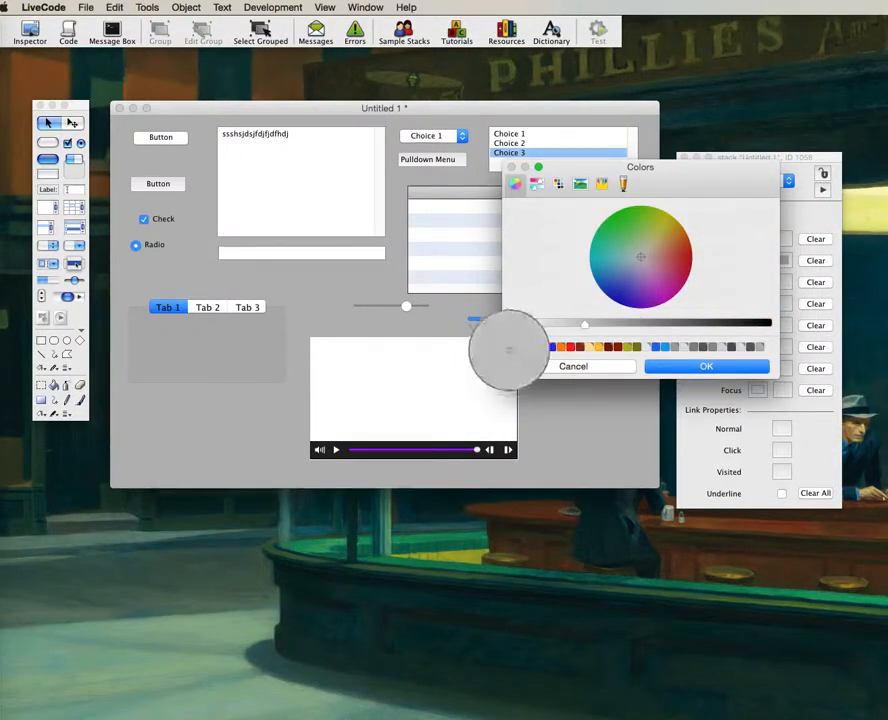
pyautogui.click(540, 242)
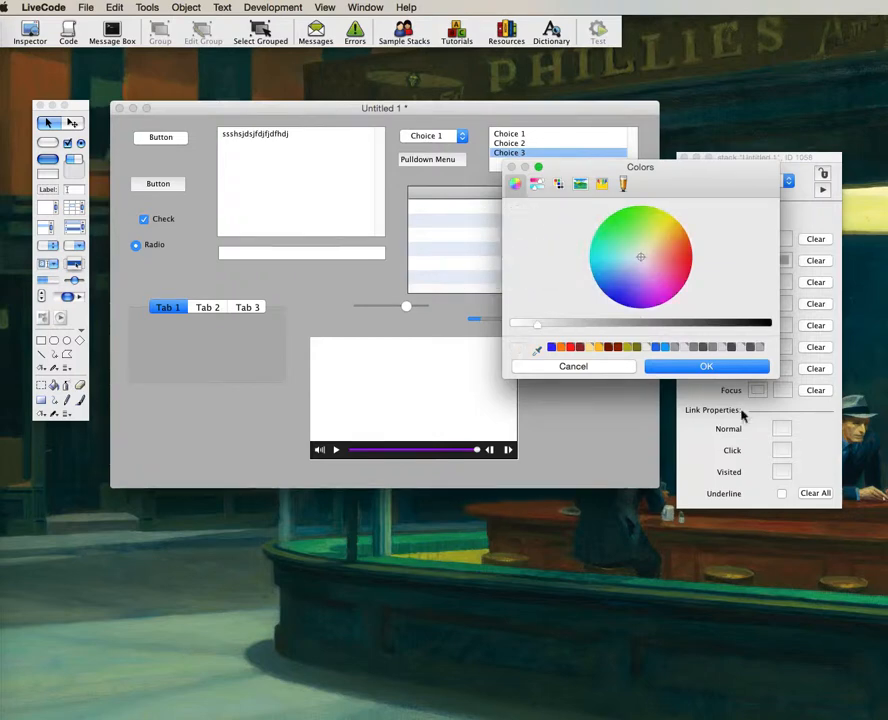
pyautogui.click(727, 369)
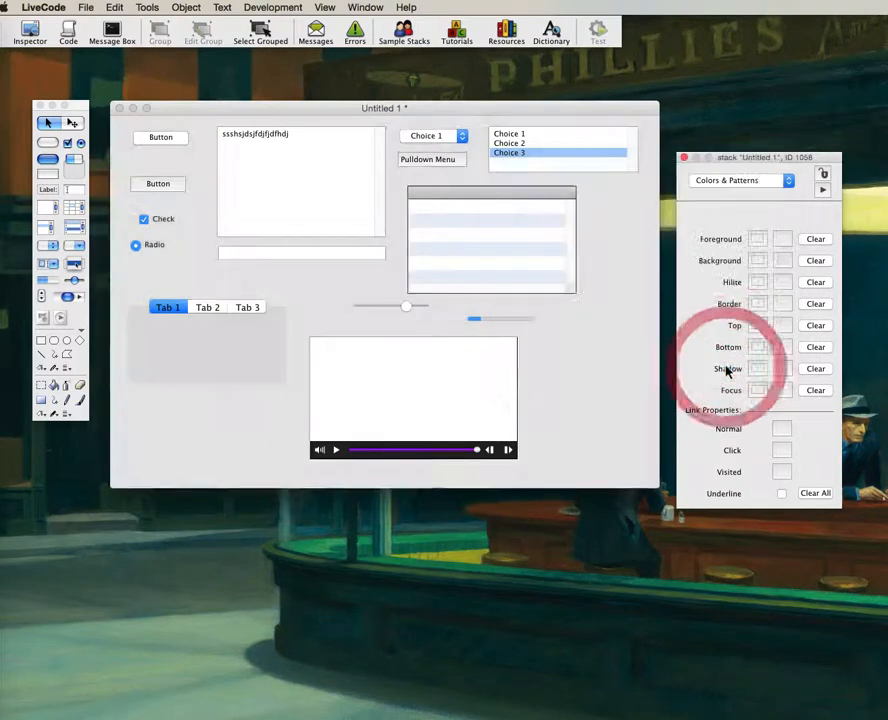
pyautogui.click(784, 261)
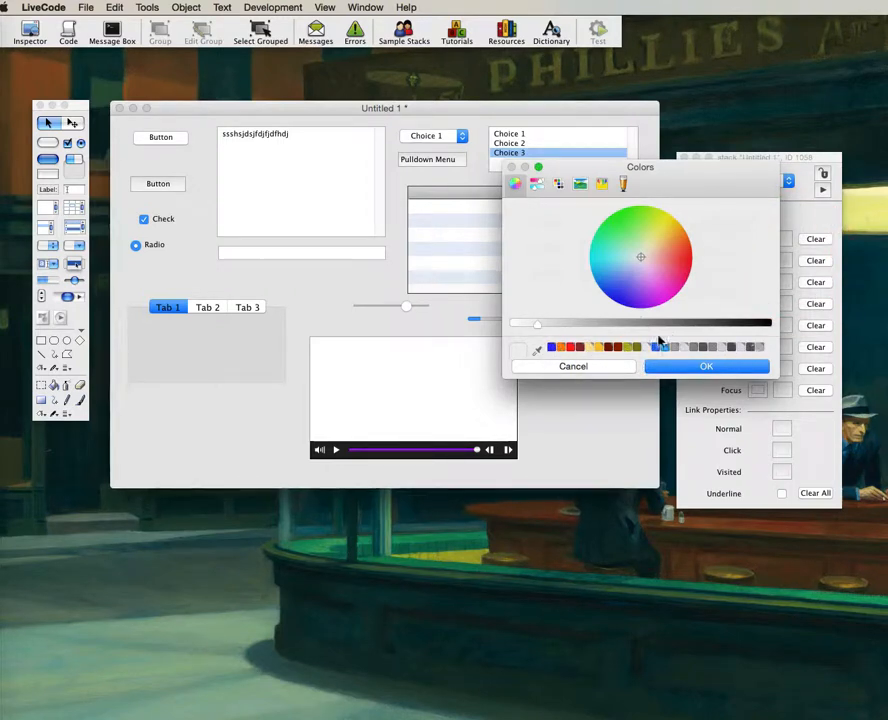
pyautogui.click(644, 376)
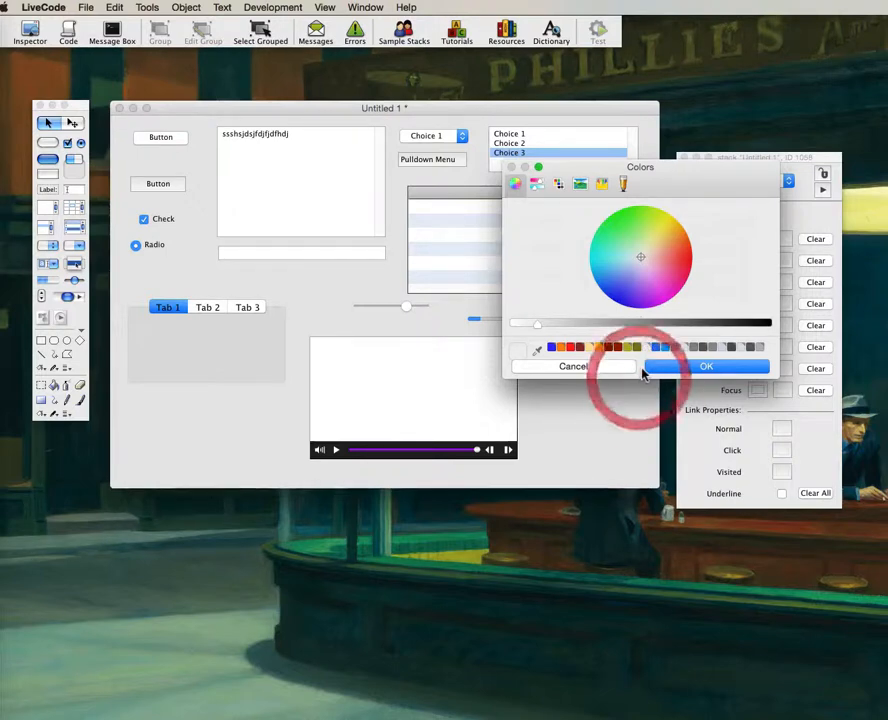
pyautogui.moveTo(643, 379); pyautogui.dragTo(643, 389)
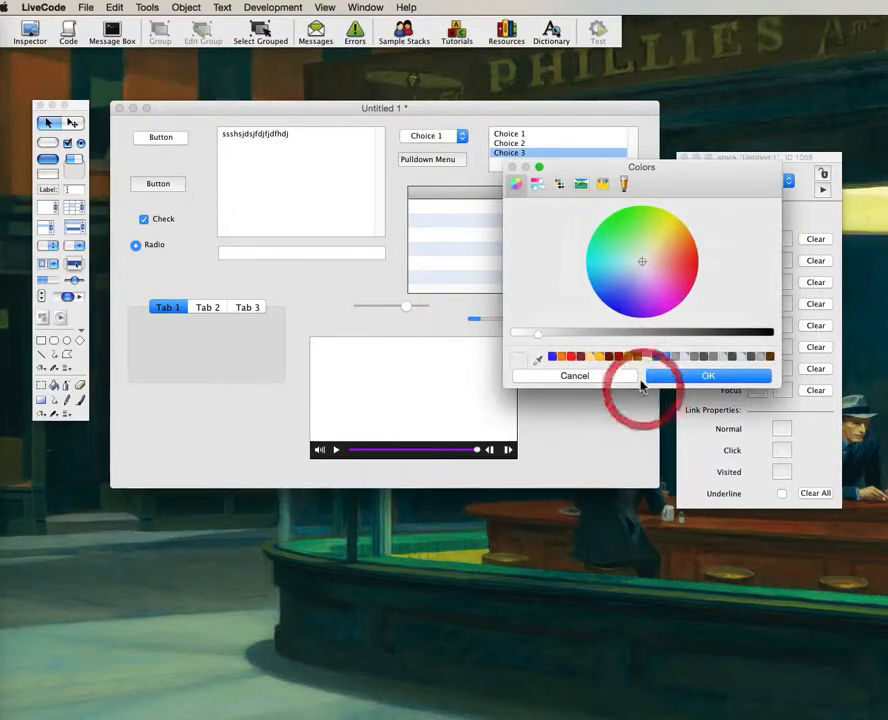
pyautogui.press('c')
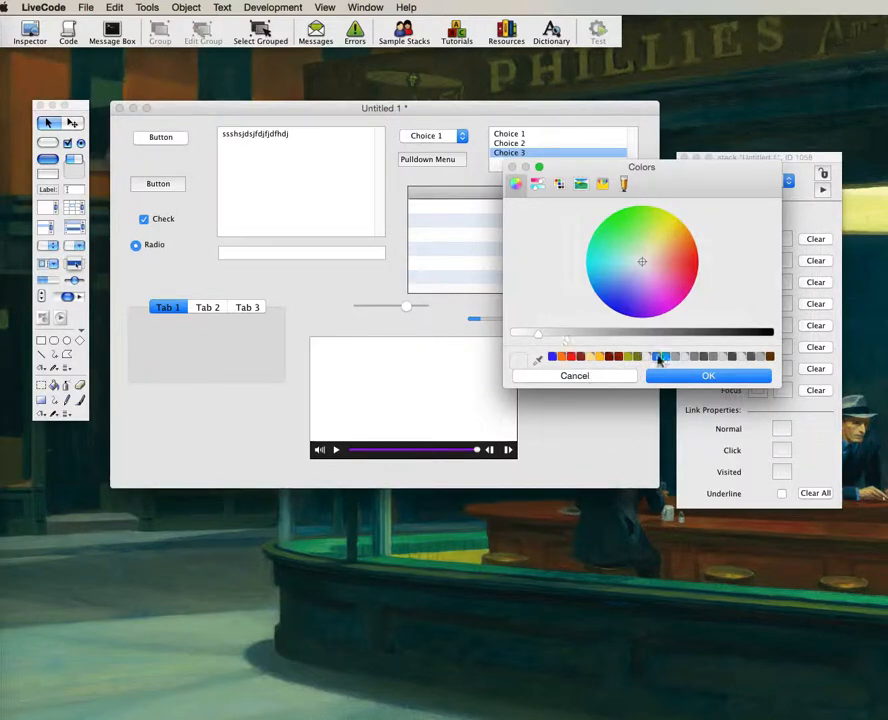
pyautogui.click(594, 377)
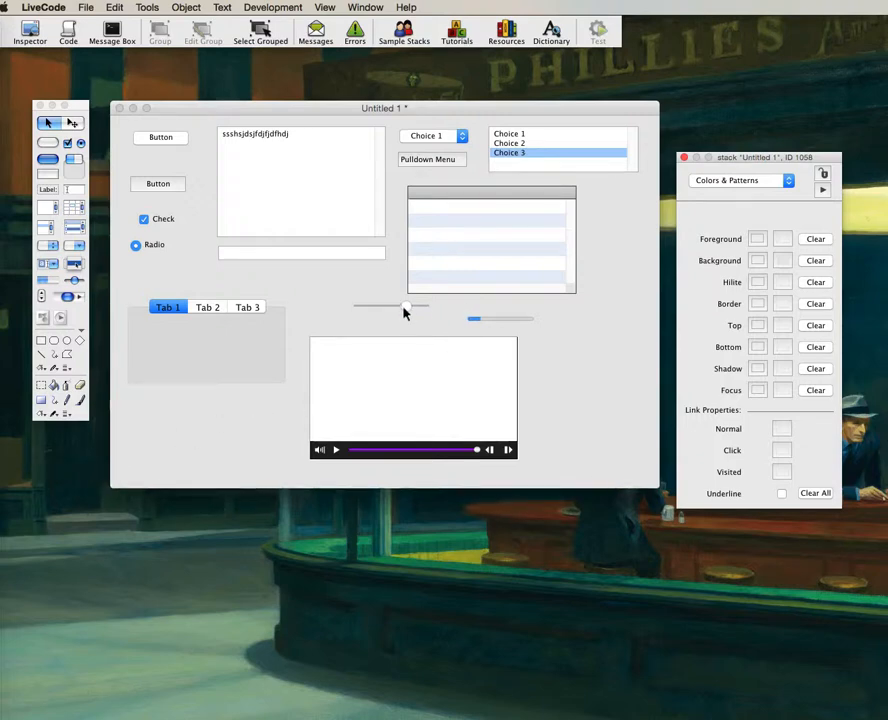
# Drag the slider thumb left in two moves until it sits nearly at its minimum.
pyautogui.moveTo(404, 313)
pyautogui.mouseDown()
pyautogui.moveTo(377, 311)
pyautogui.moveTo(389, 311)
pyautogui.mouseUp()
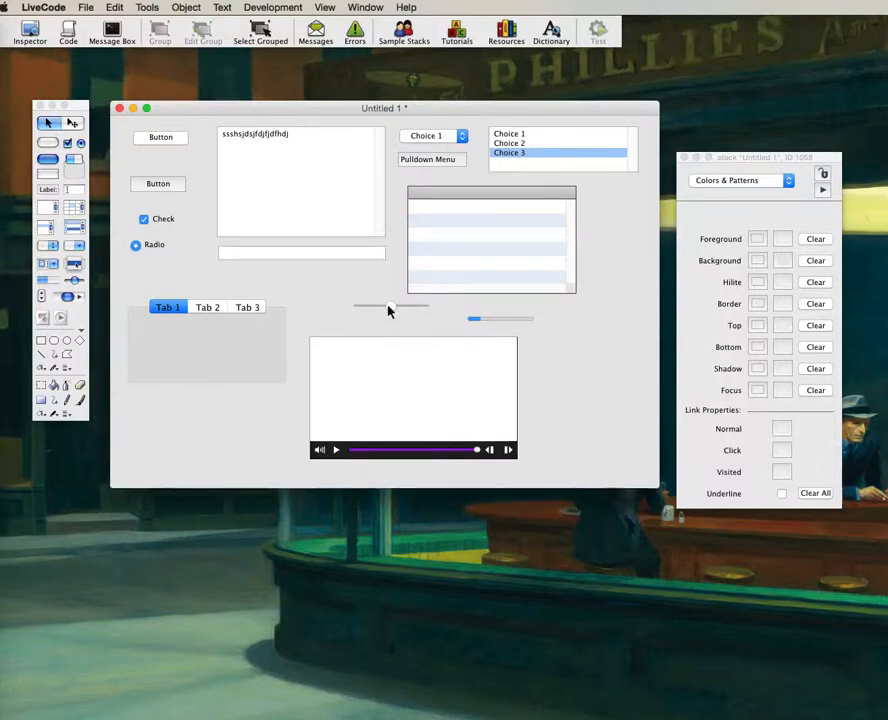
pyautogui.moveTo(389, 311); pyautogui.dragTo(351, 310)
pyautogui.click(220, 307)
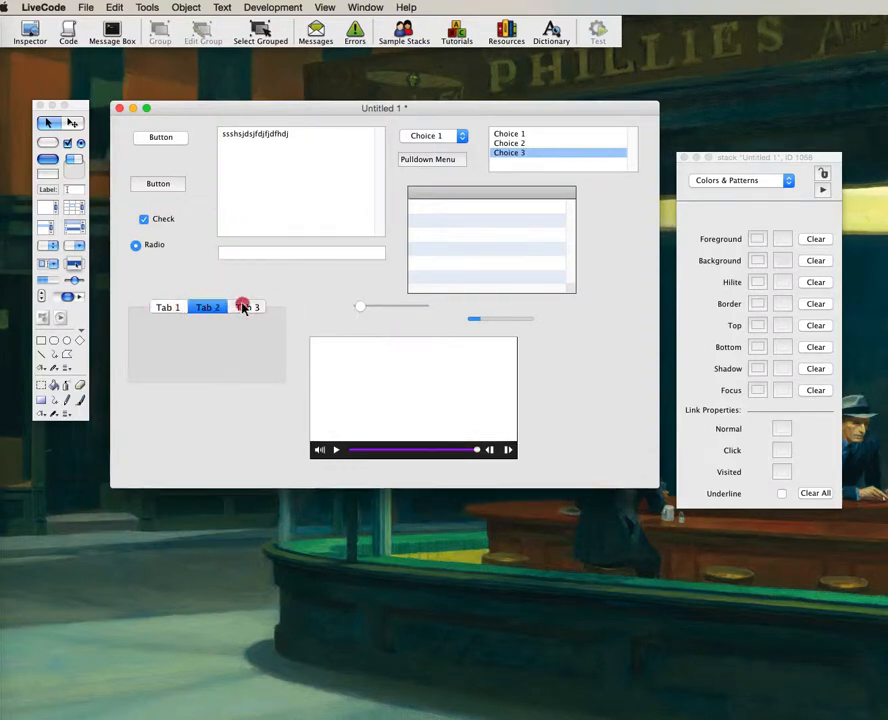
pyautogui.click(166, 308)
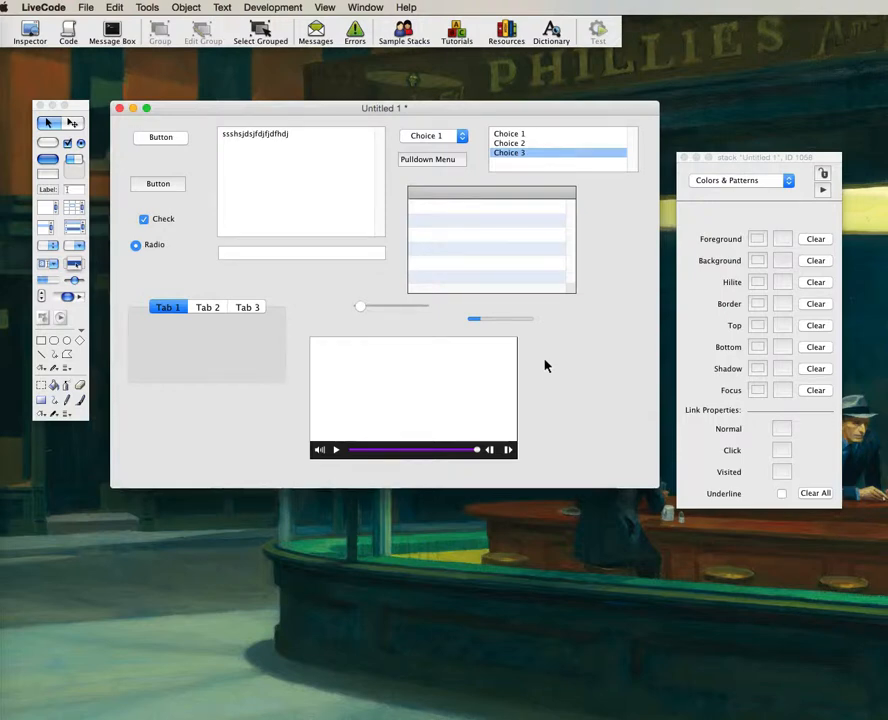
pyautogui.click(204, 307)
pyautogui.click(236, 306)
pyautogui.click(178, 307)
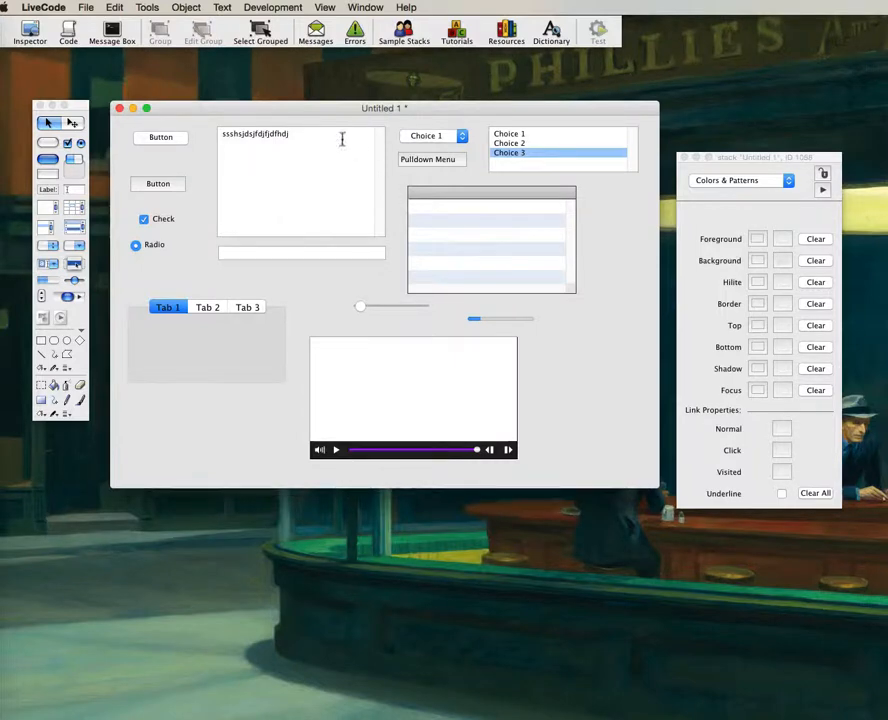
# Drag the Untitled 1 window down by its title bar in two small moves.
pyautogui.moveTo(333, 106); pyautogui.dragTo(327, 133)
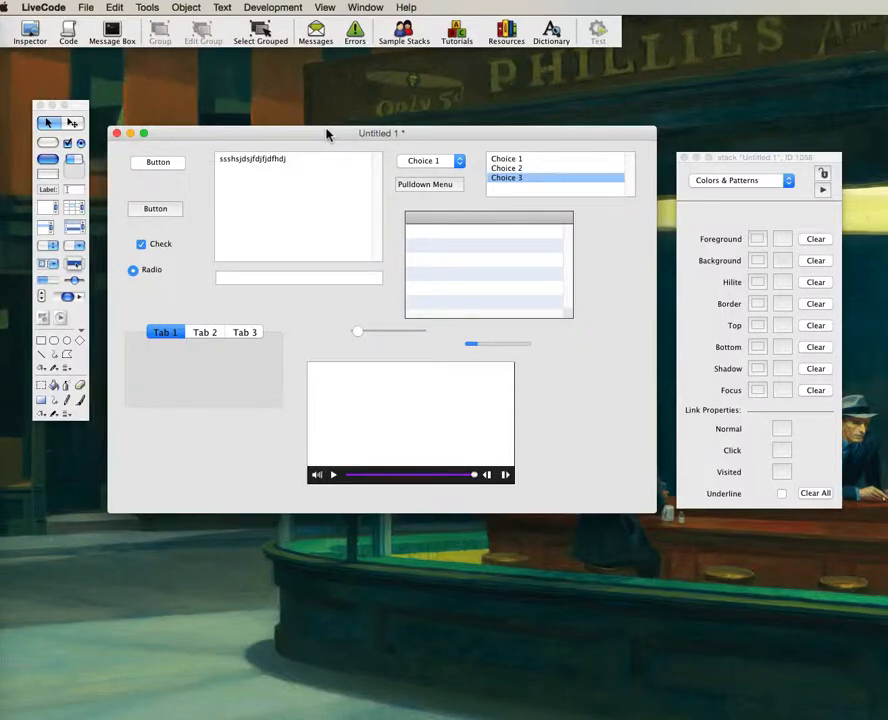
pyautogui.moveTo(326, 133); pyautogui.dragTo(322, 141)
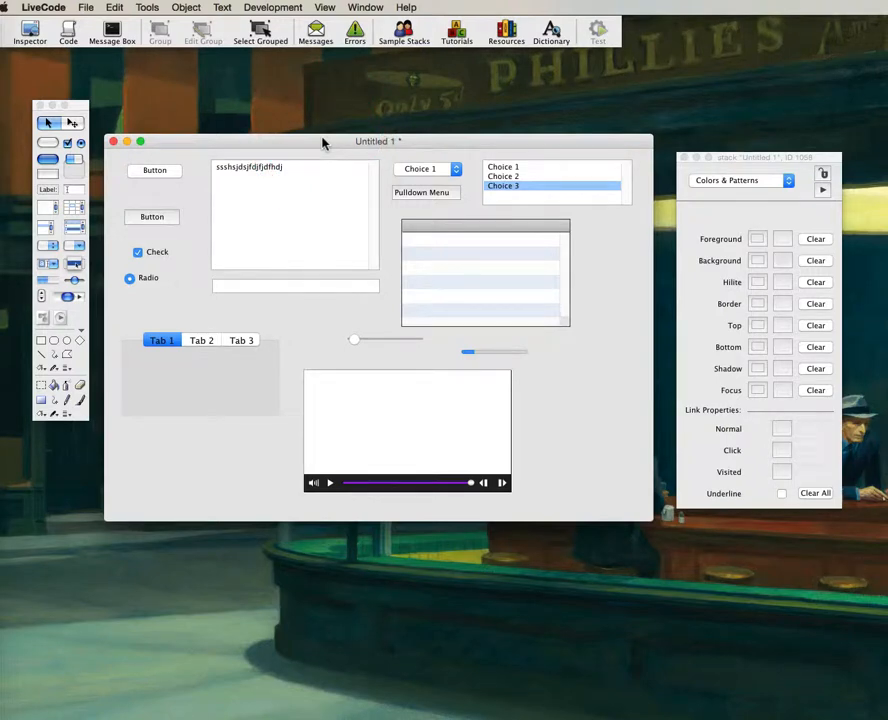